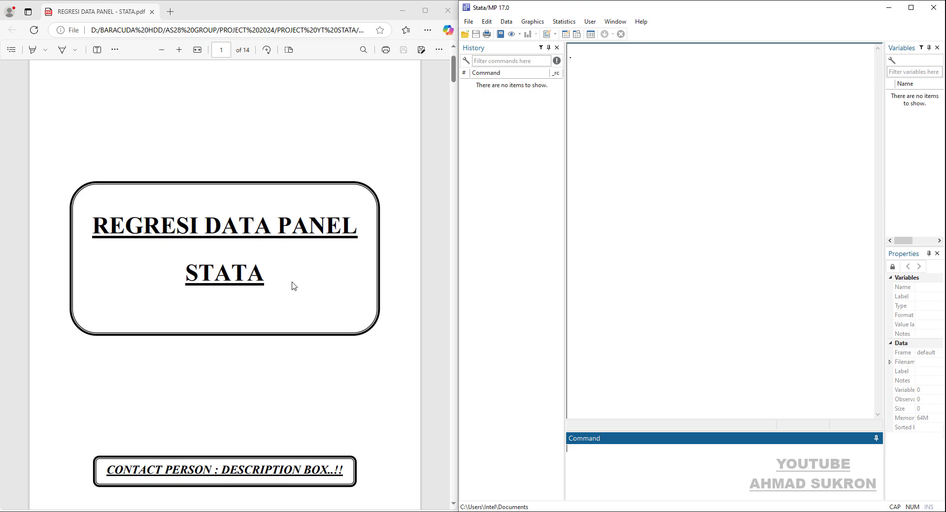
Read through the PDF's basic concepts of panel data regression and its table of model selection tests.
scroll(454, 86, "down", 1)
left_click_drag(453, 87, 454, 112)
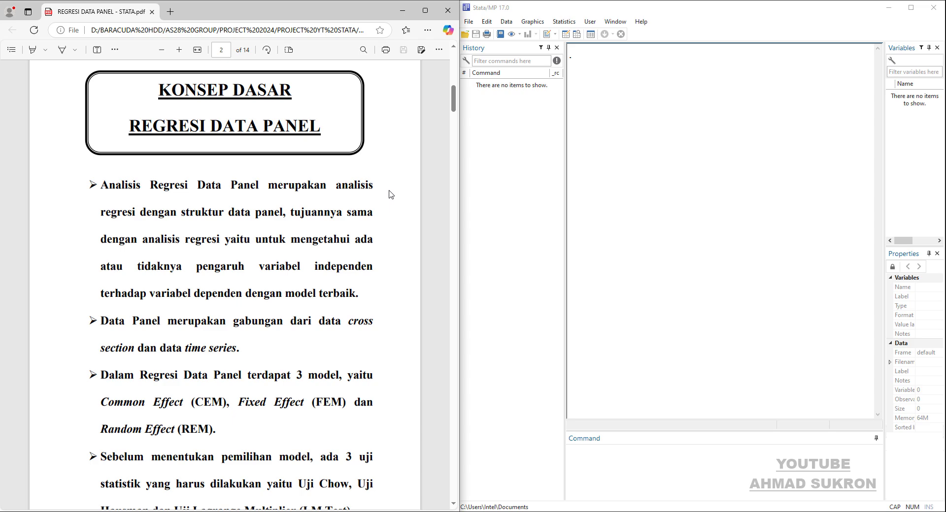
scroll(391, 195, "down", 1)
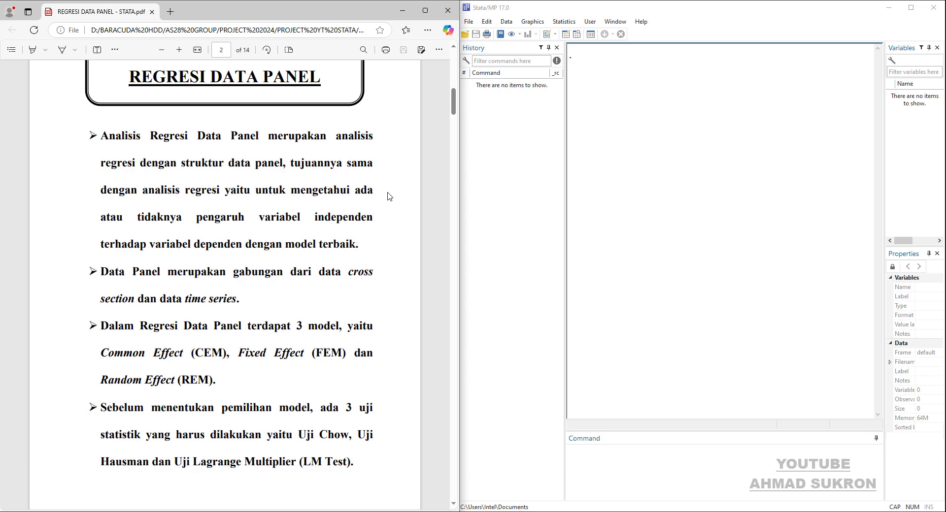
scroll(389, 196, "down", 5)
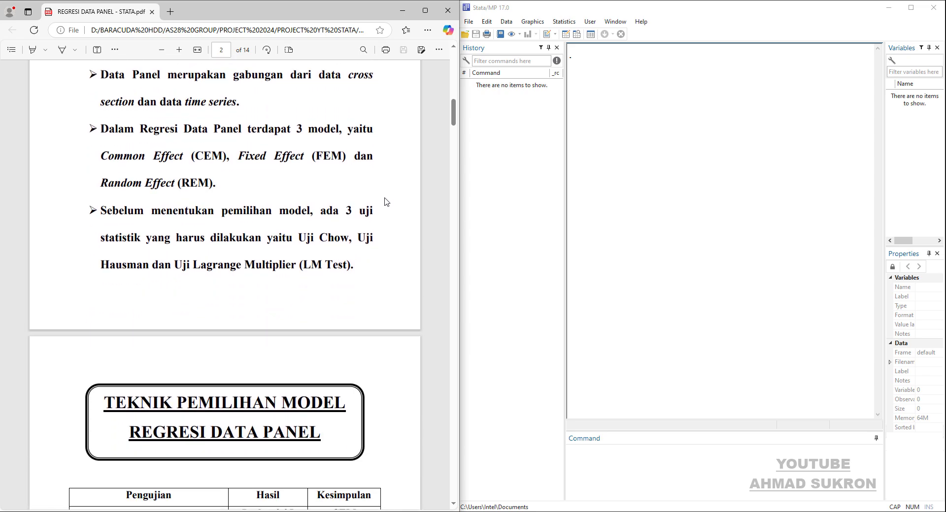
scroll(385, 203, "down", 5)
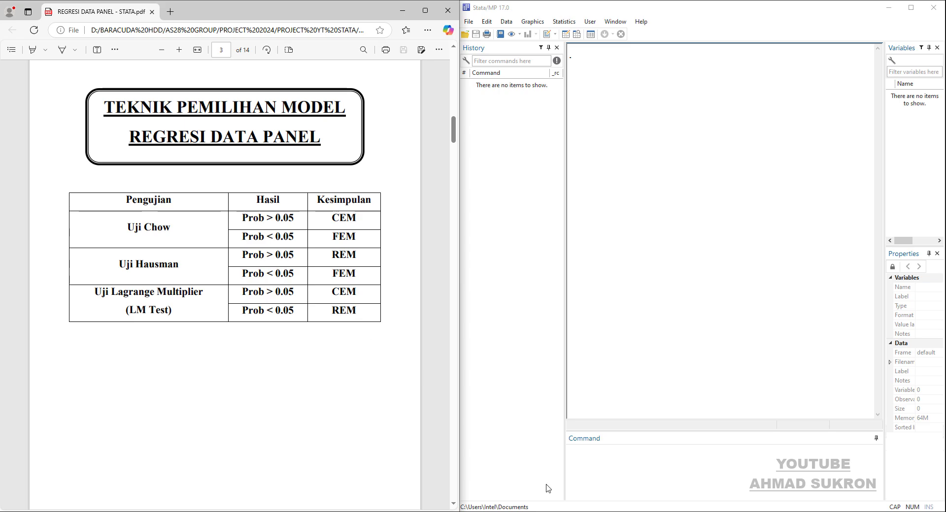
Switch to the Excel workbook and examine the PERUSAHAAN, TAHUN, X1 to X3 and Y columns of the panel data.
left_click(447, 477)
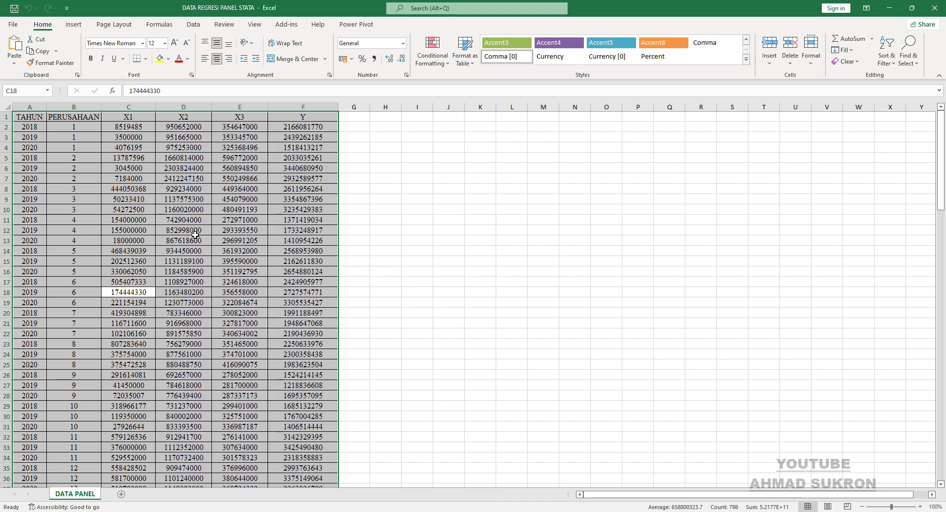
left_click(130, 180)
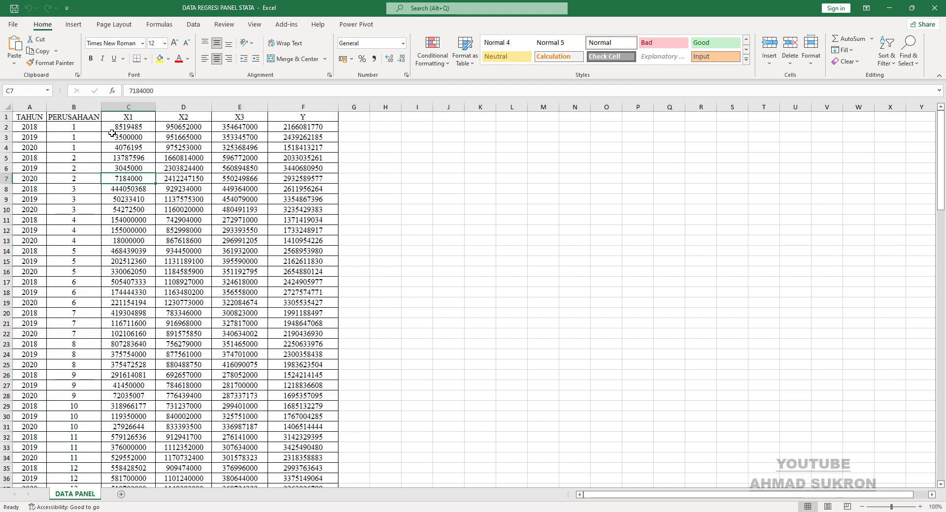
left_click(73, 107)
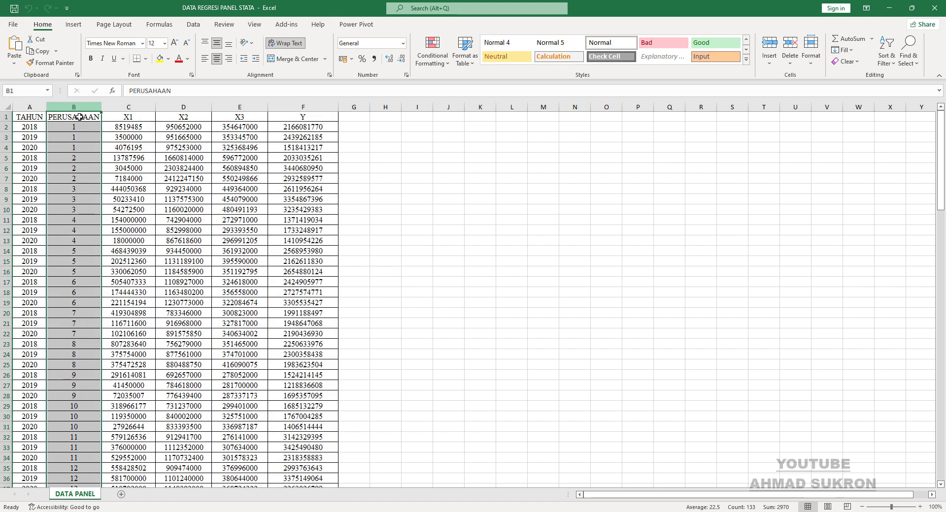
left_click_drag(940, 200, 940, 469)
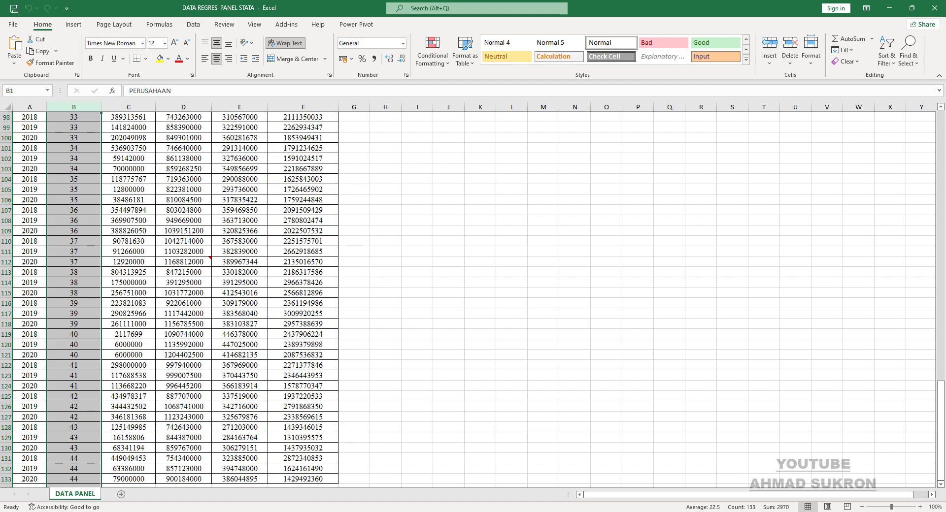
left_click_drag(940, 468, 941, 197)
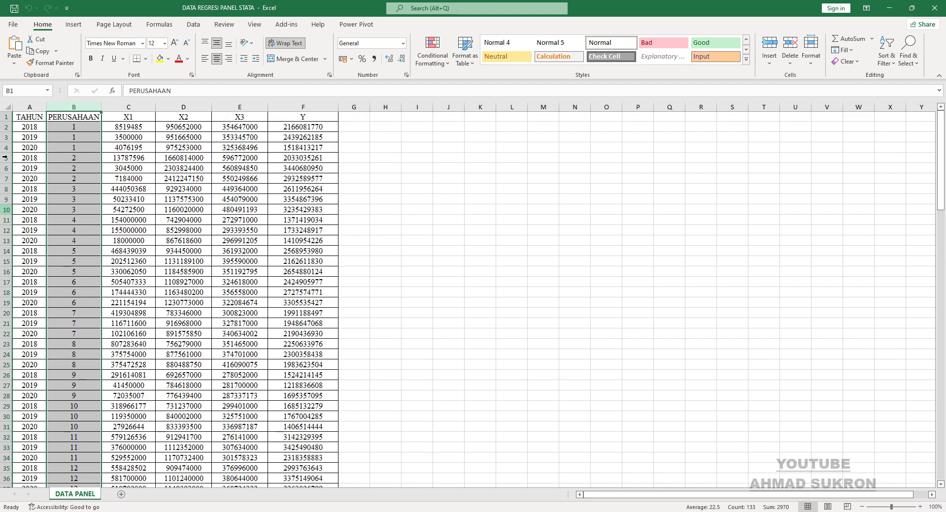
left_click(30, 107)
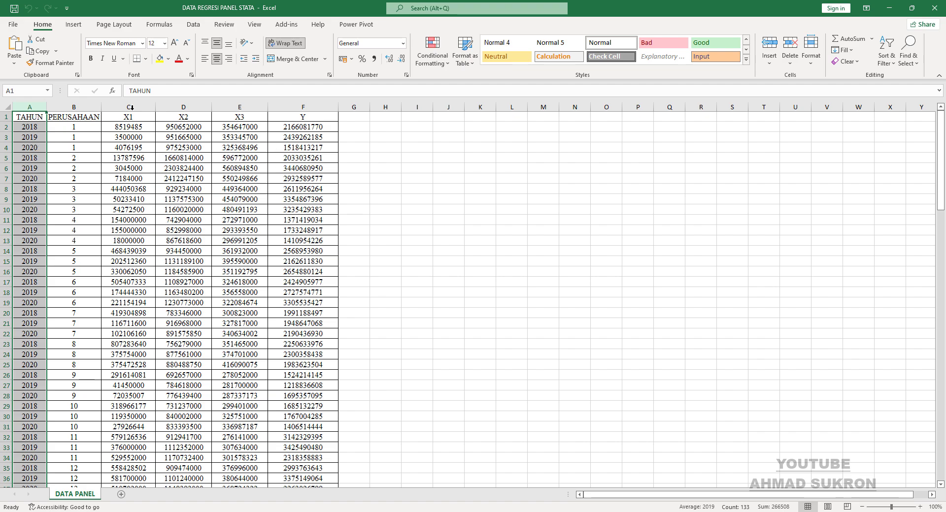
left_click_drag(134, 104, 247, 105)
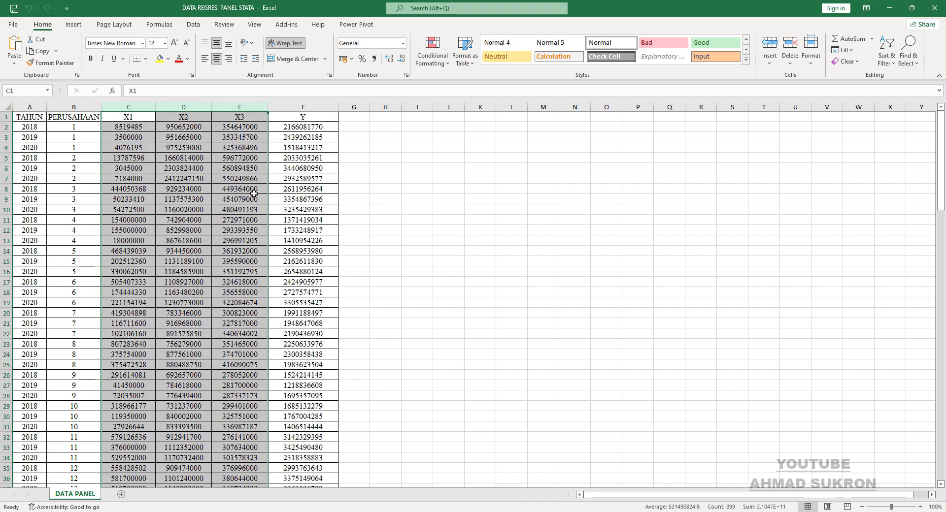
left_click(303, 107)
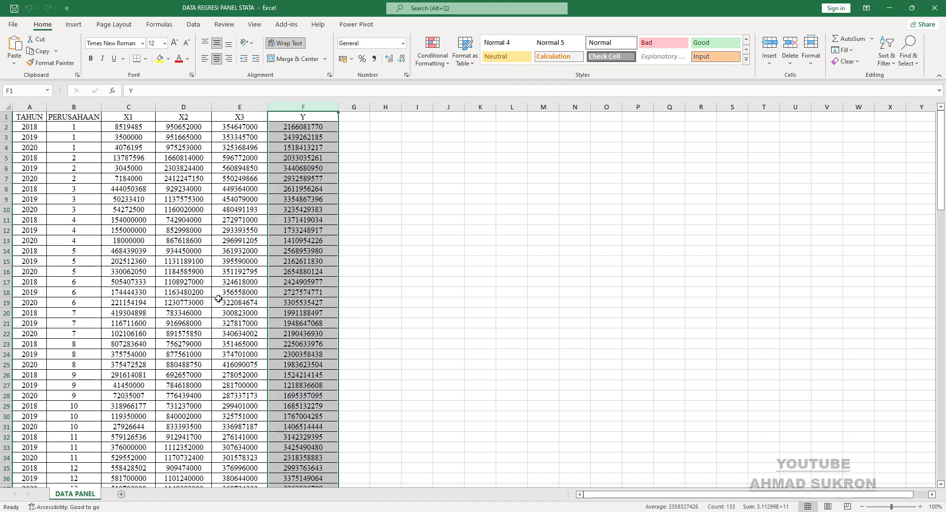
left_click(192, 252)
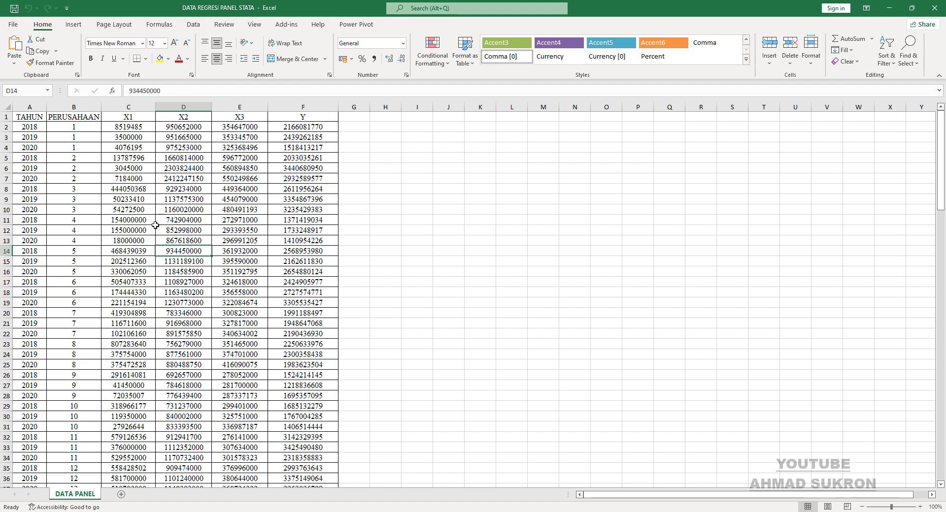
Copy the entire data table, including its header row, from the DATA PANEL sheet.
key("ctrl+a")
right_click(169, 193)
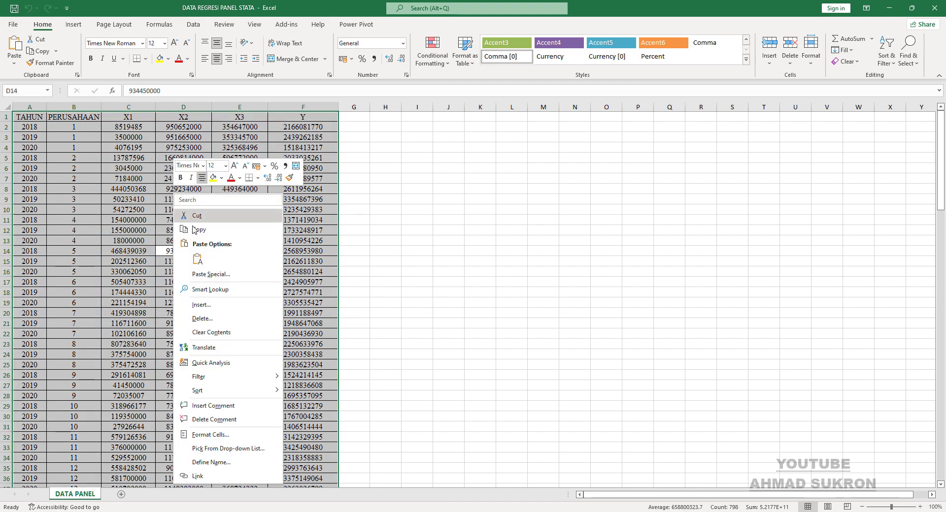
key("Escape")
key("ctrl+c")
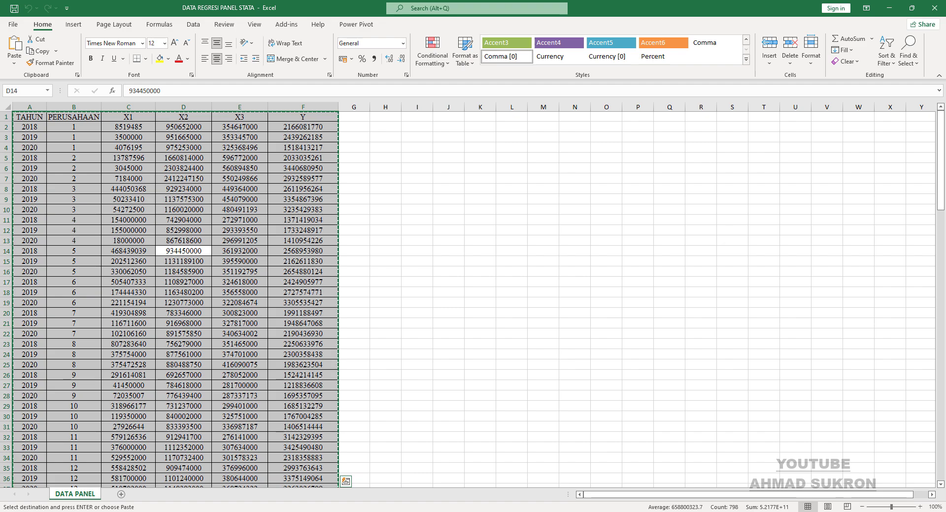
Switch to Stata and paste the copied table into the Data Editor, treating the first row as variable names, then close the editor.
left_click(395, 510)
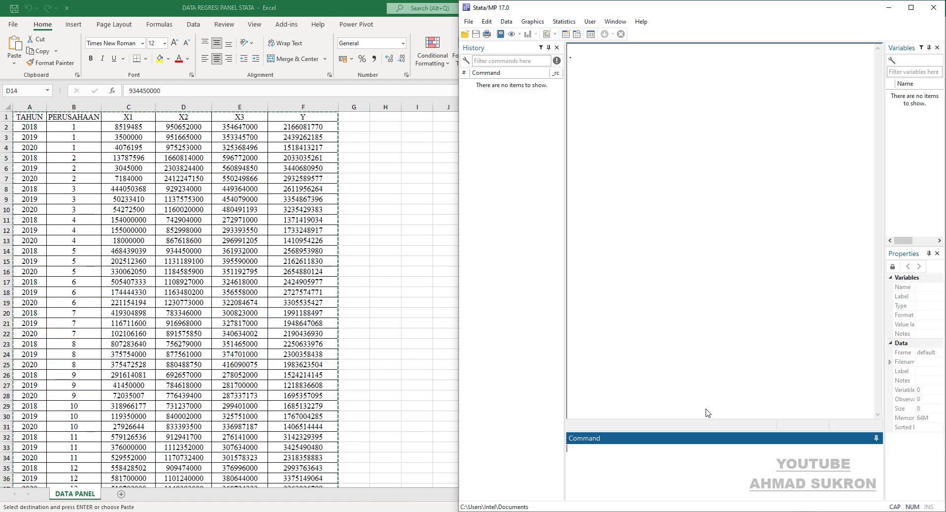
left_click(912, 5)
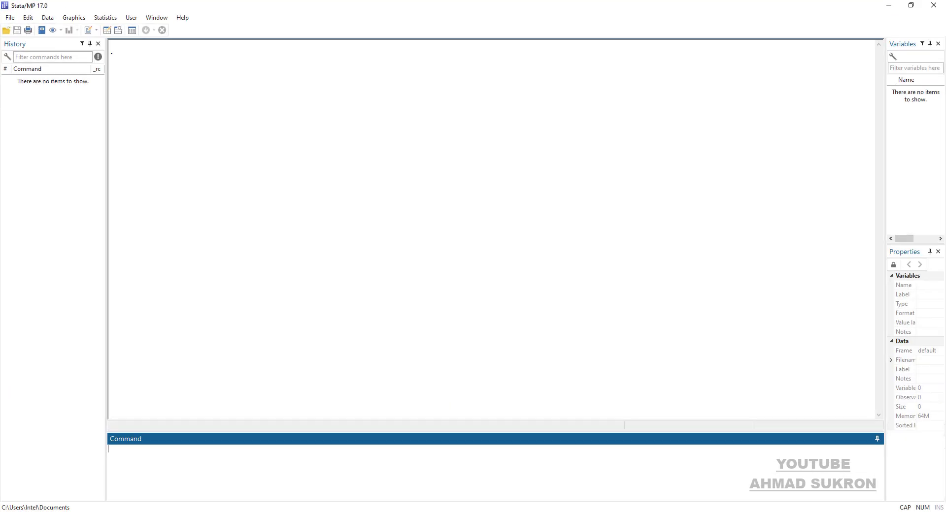
left_click(107, 31)
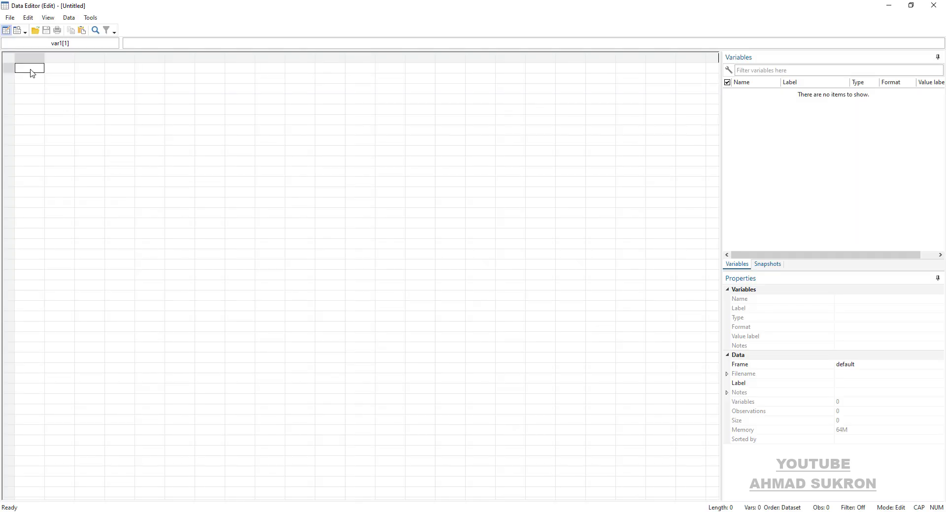
right_click(31, 73)
left_click(50, 89)
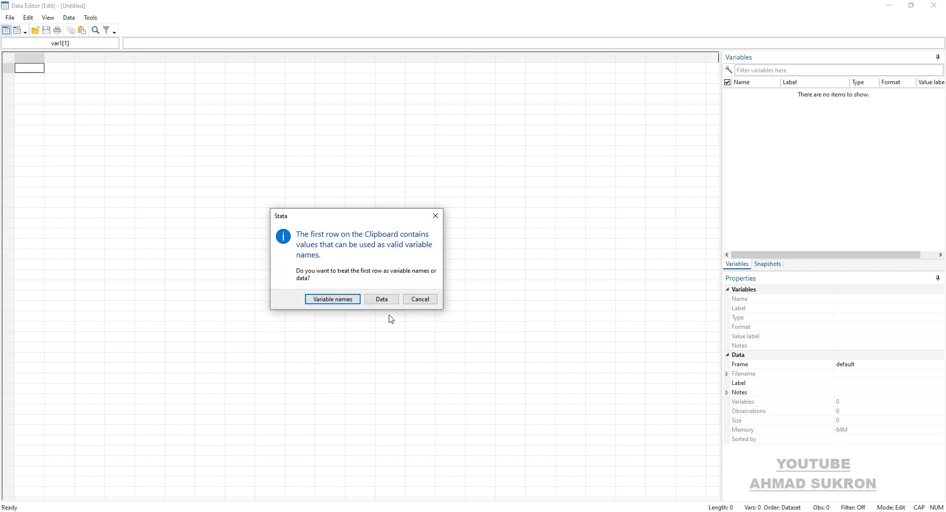
left_click(339, 300)
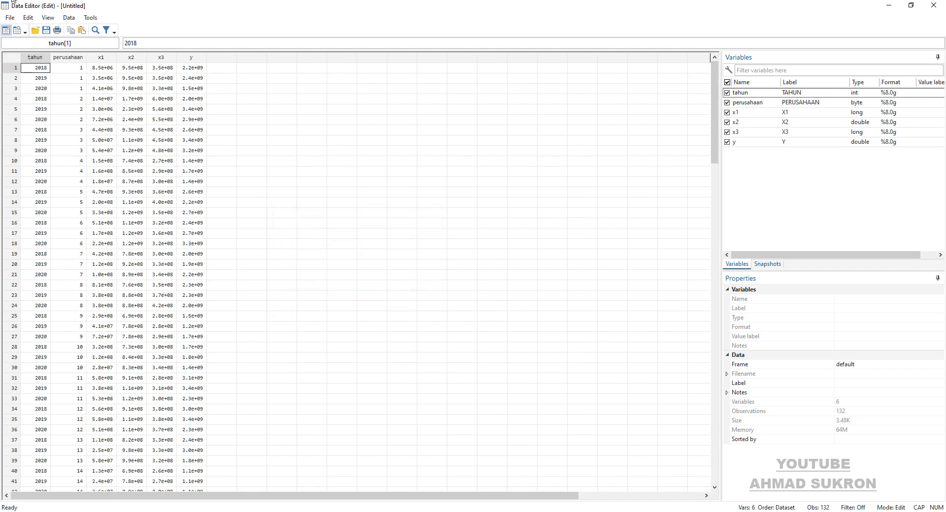
left_click(934, 10)
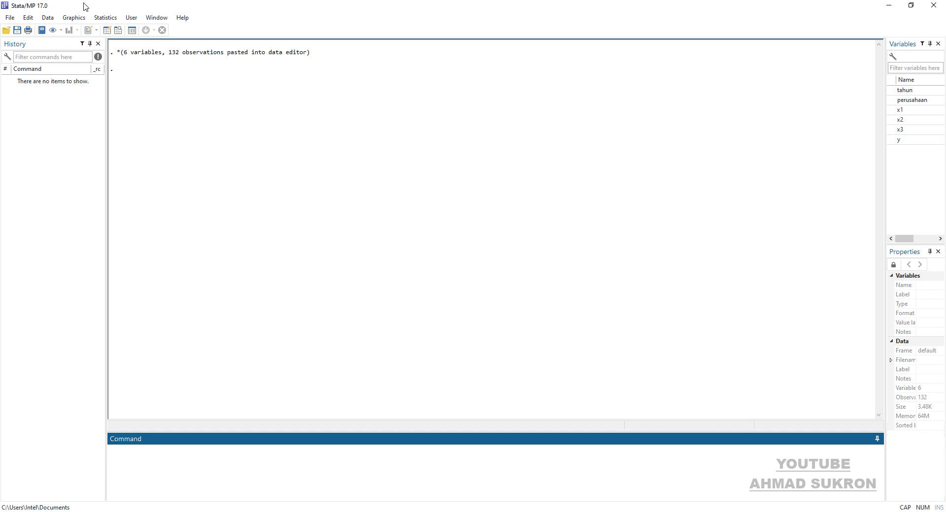
Start declaring the dataset as panel data and set perusahaan as the panel ID variable.
left_click(102, 19)
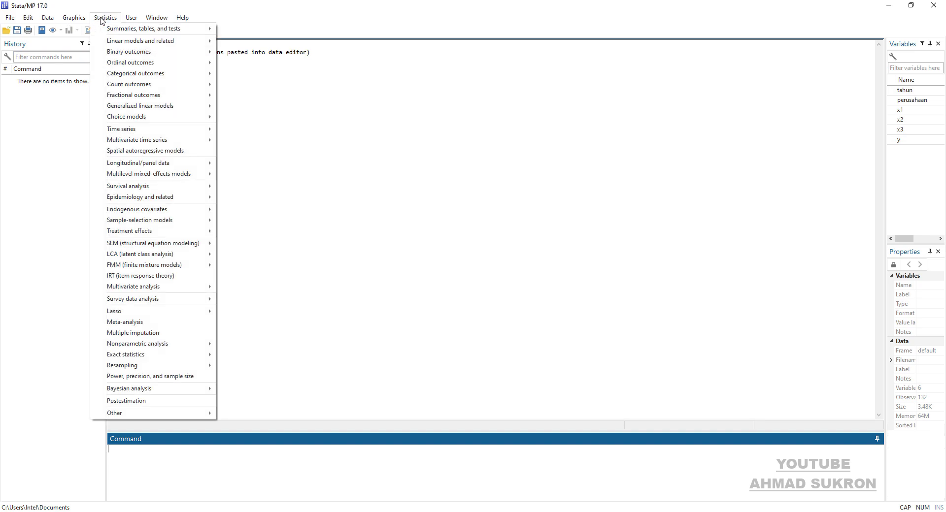
mouse_move(155, 167)
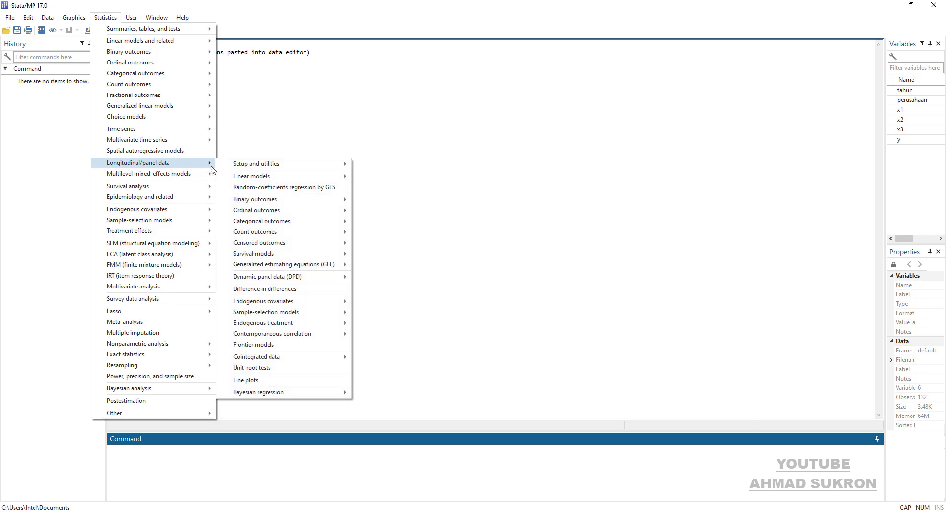
mouse_move(233, 170)
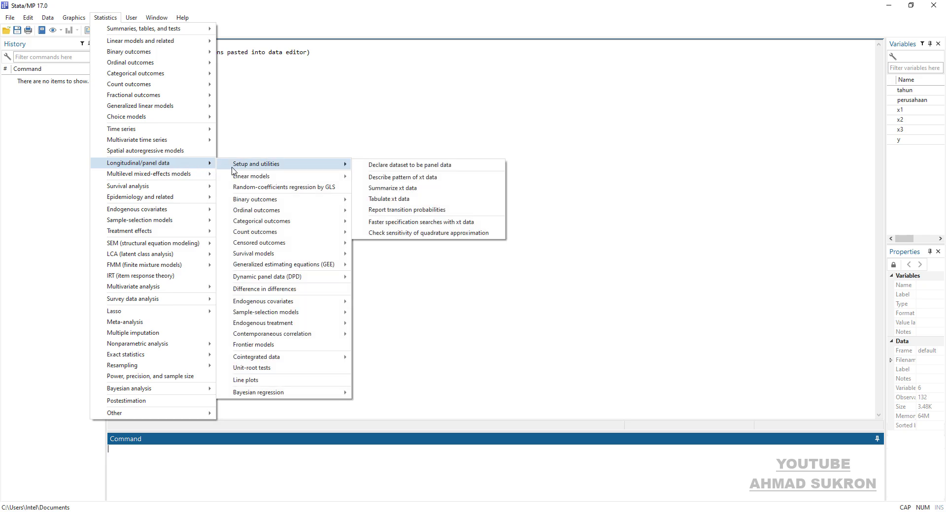
left_click(367, 171)
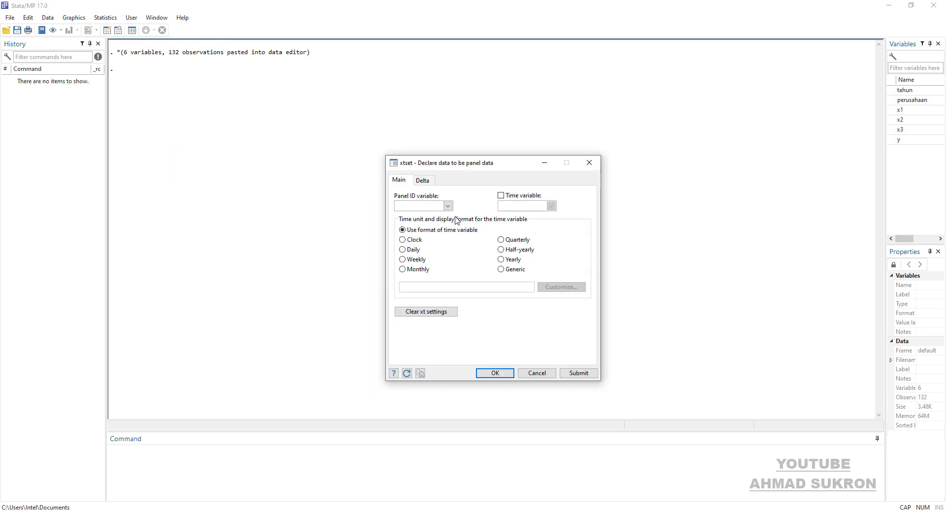
left_click(448, 206)
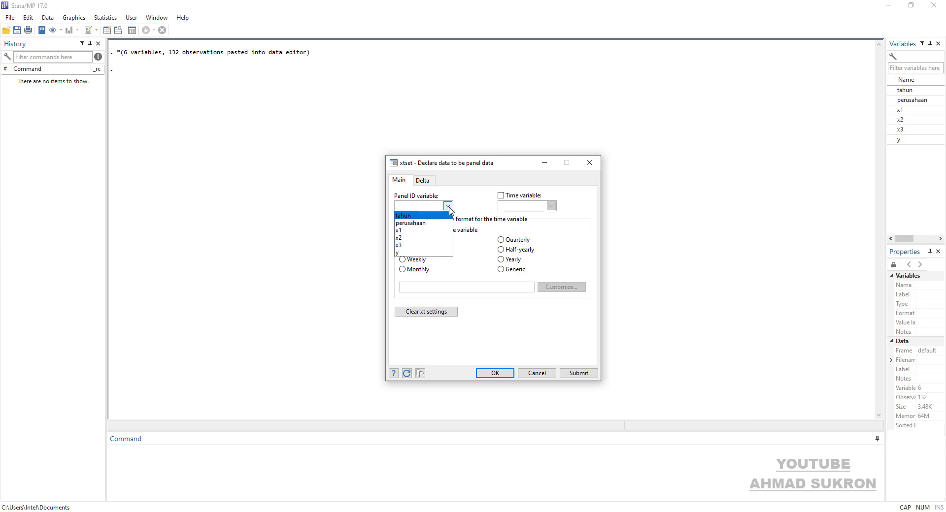
left_click(437, 223)
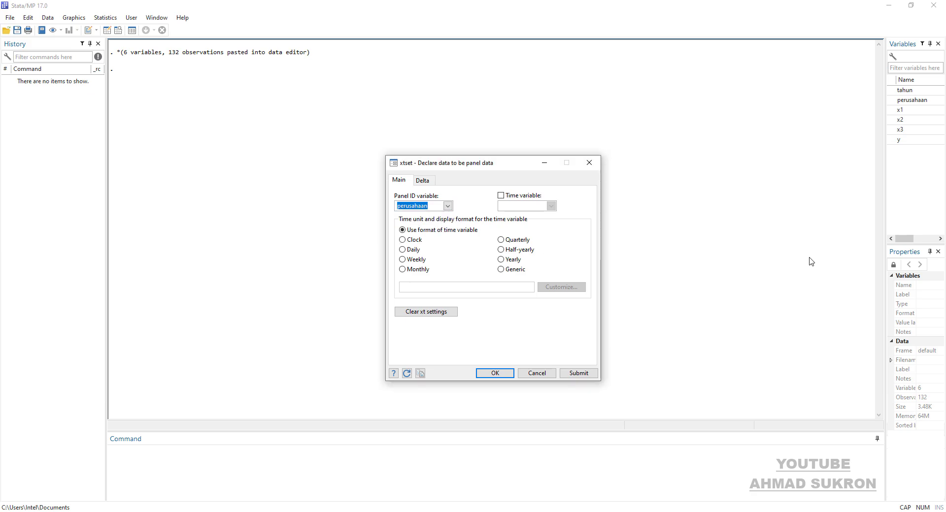
Set tahun as the time variable with a yearly time unit and apply the panel declaration.
left_click(501, 197)
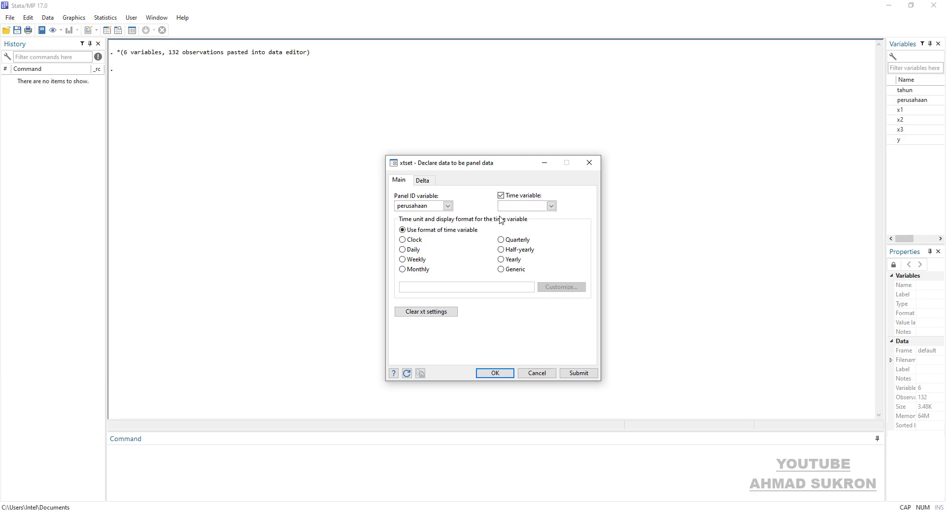
left_click(551, 207)
left_click(514, 215)
left_click(502, 261)
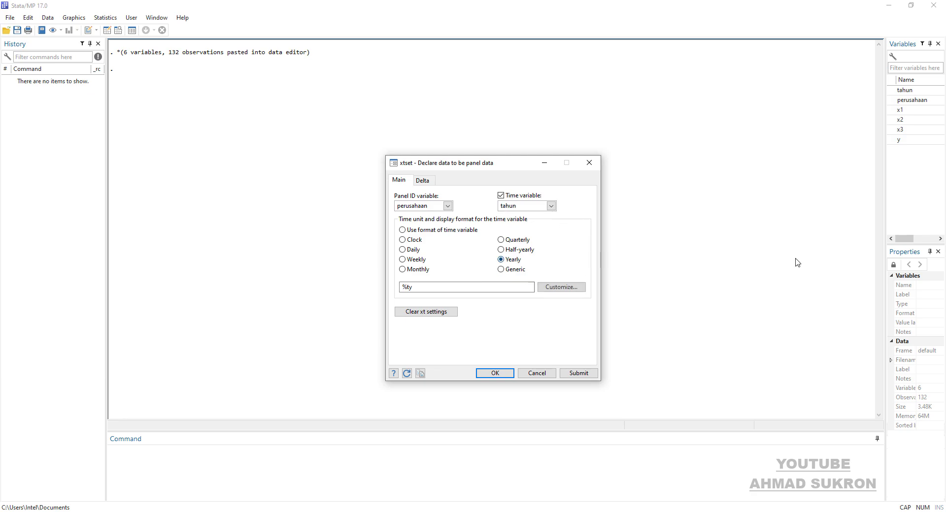
left_click(494, 374)
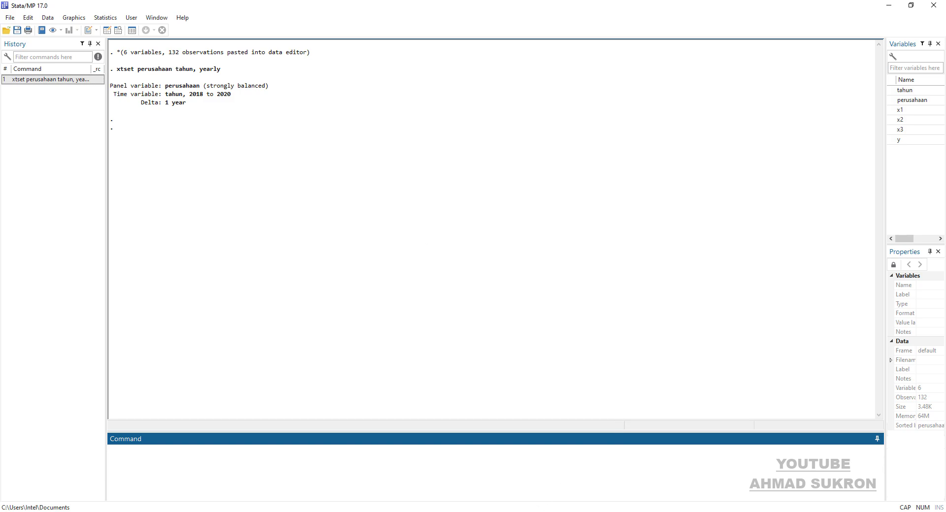
Copy the Chow test command "xtreg y x1 x2 x3, fe" from the Notepad command file and run it in Stata.
left_click(511, 482)
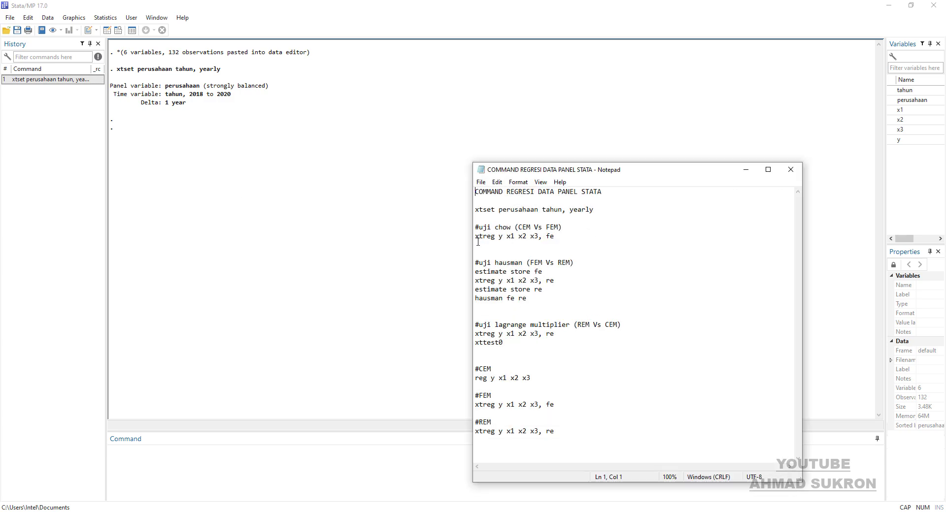
left_click_drag(475, 237, 555, 238)
right_click(550, 235)
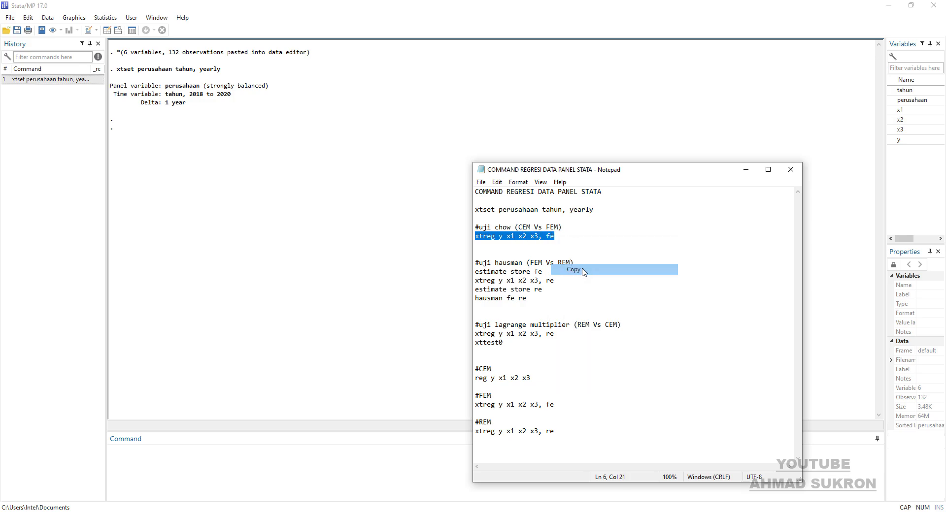
left_click(583, 272)
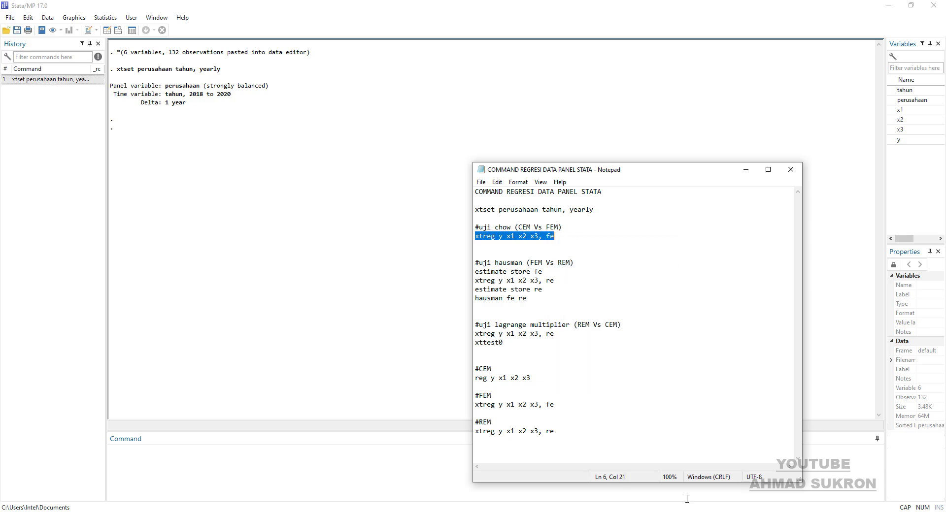
left_click(171, 458)
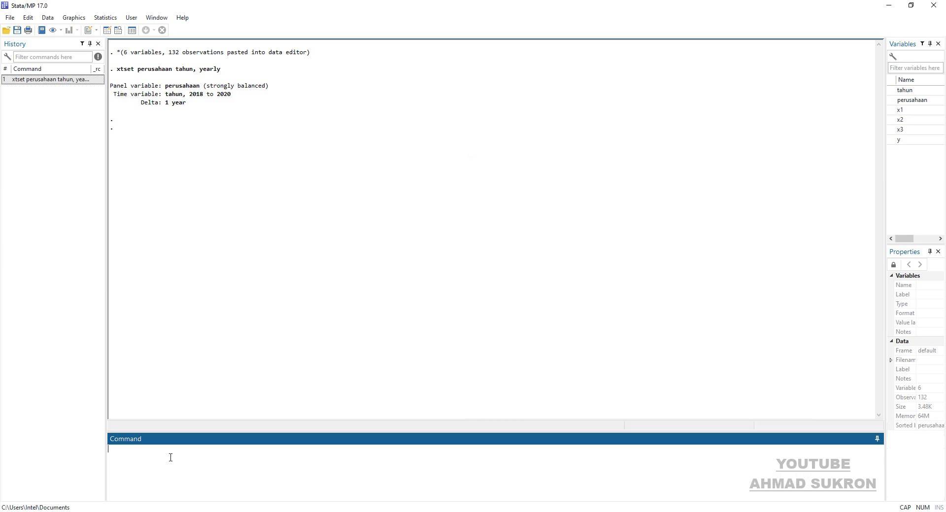
key("ctrl+v")
key("Return")
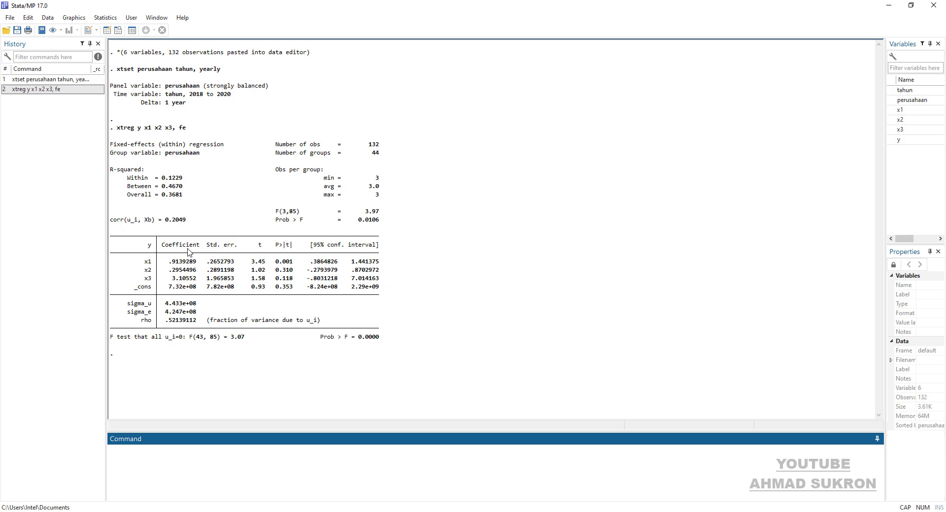
Place the REGRESI DATA PANEL - STATA PDF beside Stata, find its Chow test section, and mark the Prob > F line in the Stata output.
left_click(910, 6)
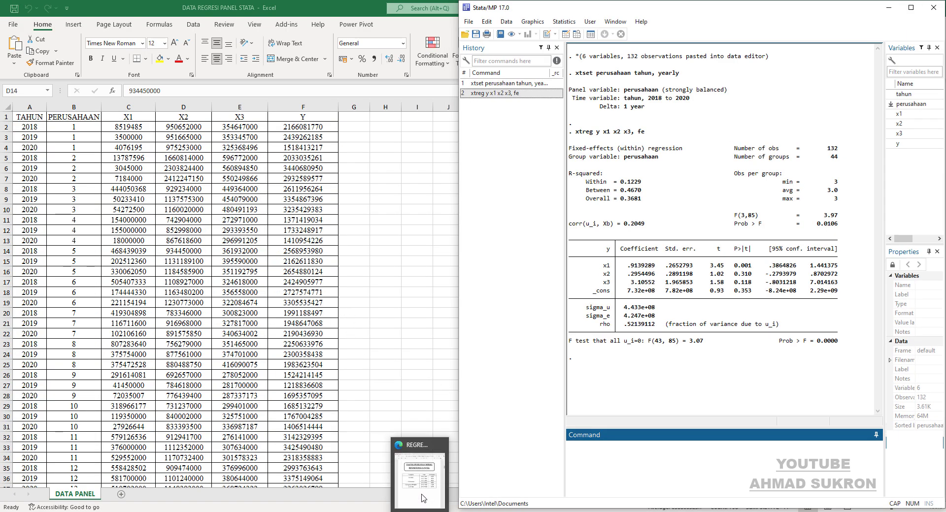
left_click(424, 473)
scroll(393, 284, "down", 10)
scroll(392, 284, "down", 4)
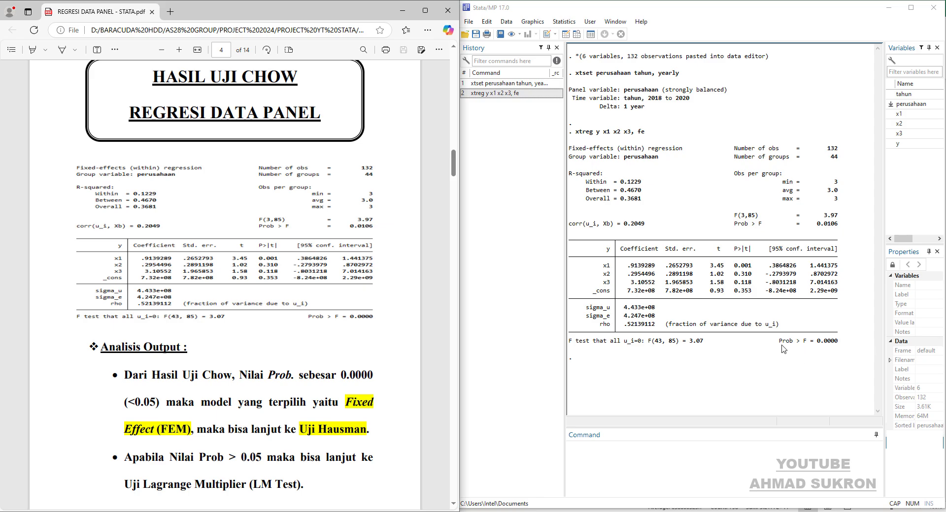
left_click_drag(778, 341, 844, 344)
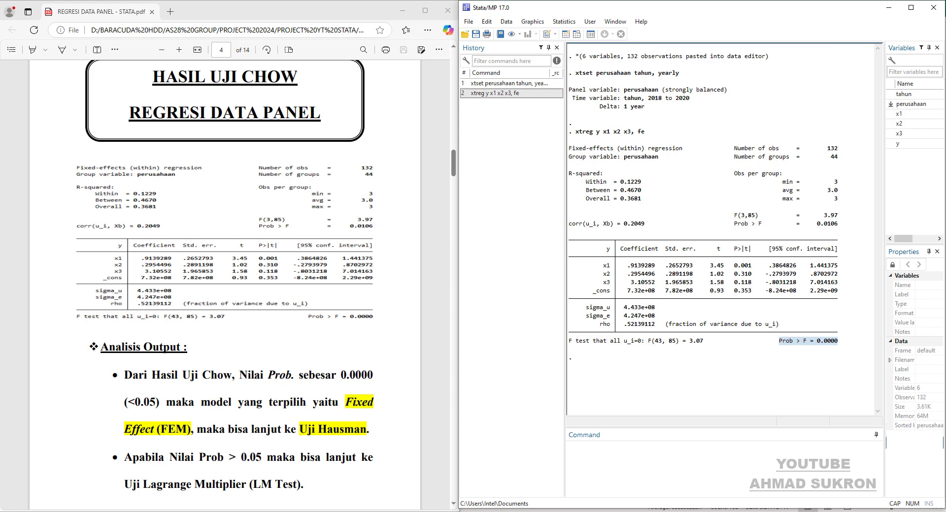
Copy the four Hausman test commands, "estimate store fe" through "hausman fe re", from the Notepad command file and run them in Stata.
left_click(493, 495)
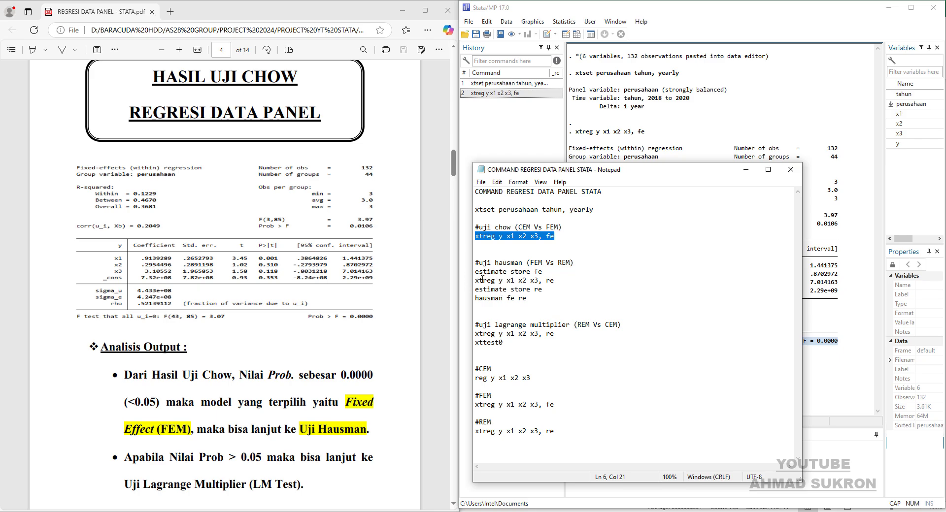
left_click_drag(476, 274, 544, 277)
left_click_drag(545, 291, 544, 299)
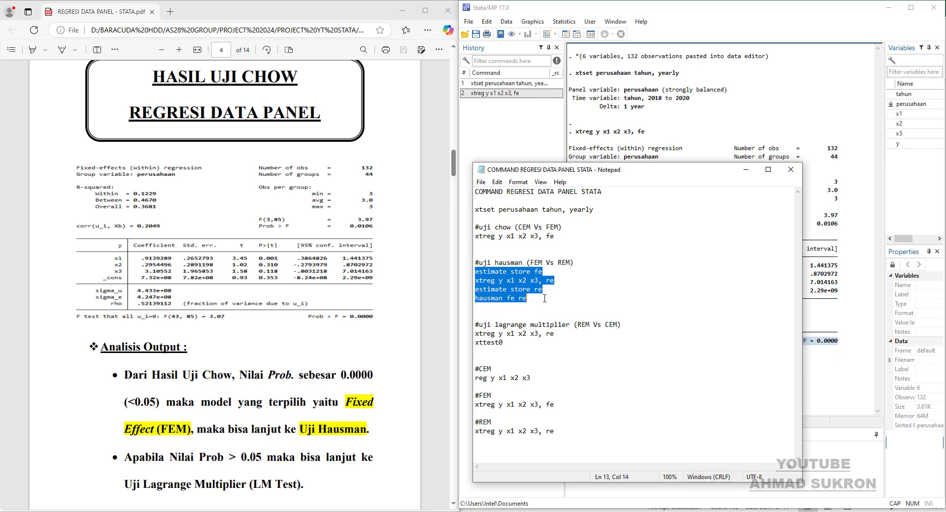
right_click(512, 282)
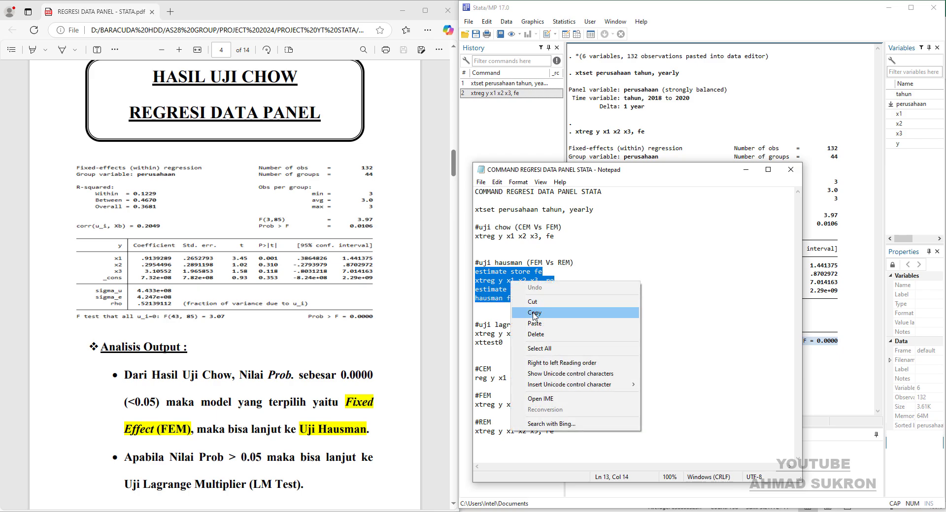
left_click(534, 314)
left_click(746, 169)
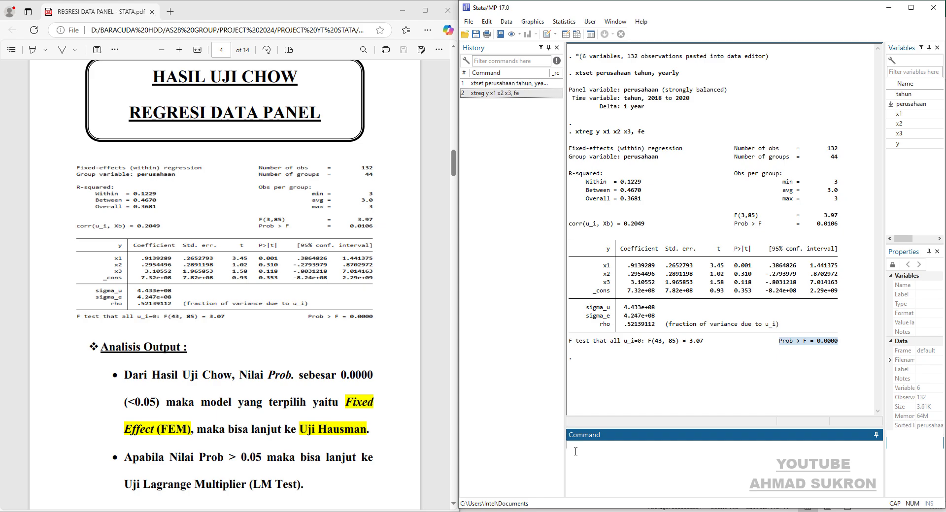
key("ctrl+v")
key("Return")
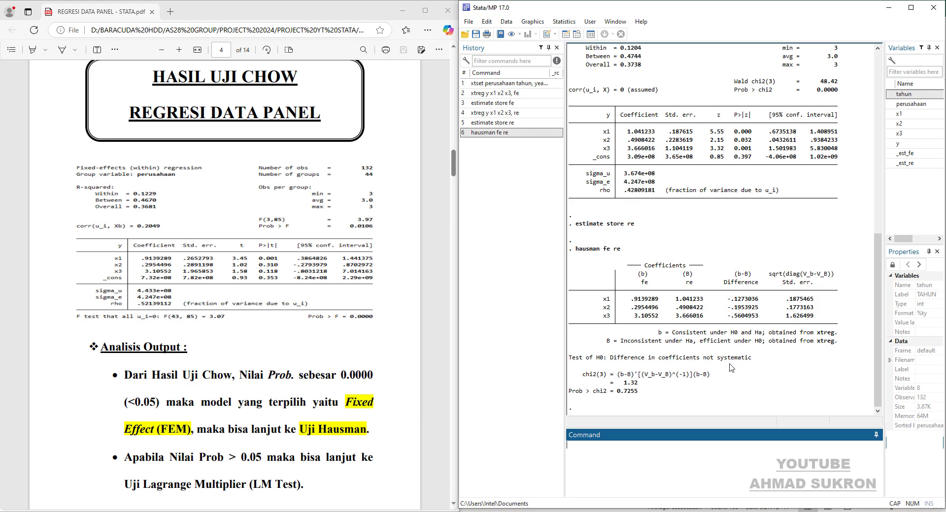
Read the PDF's Hausman test interpretation and mark the matching Prob > chi2 line in the Stata output.
left_click(380, 330)
scroll(380, 330, "down", 9)
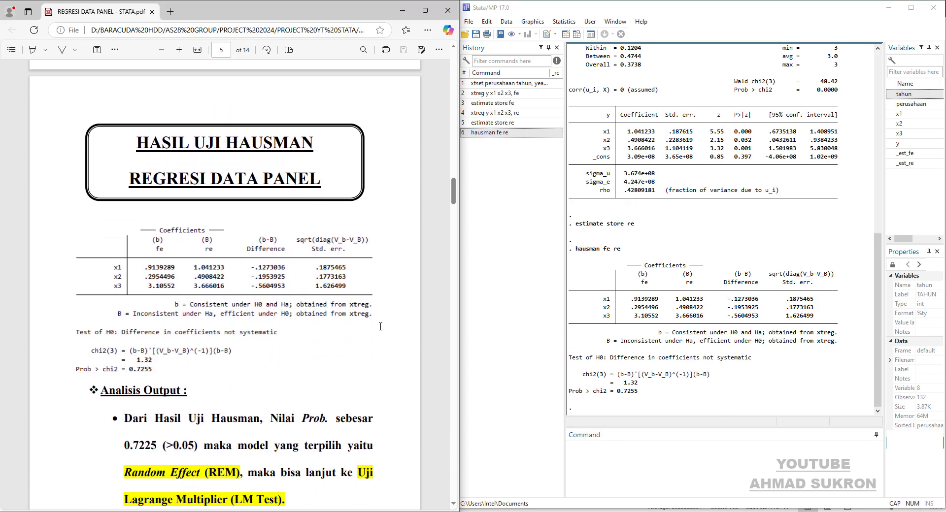
scroll(380, 330, "down", 1)
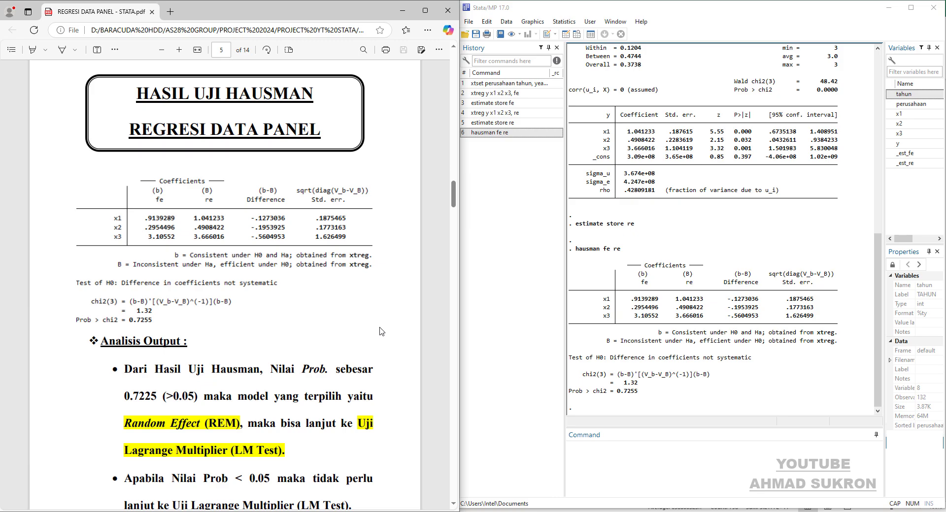
scroll(380, 331, "down", 1)
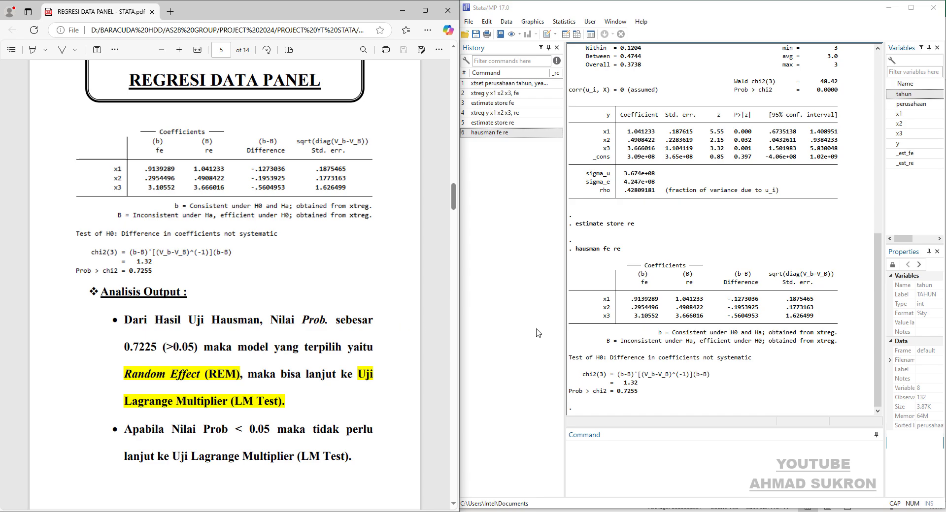
left_click_drag(568, 395, 664, 397)
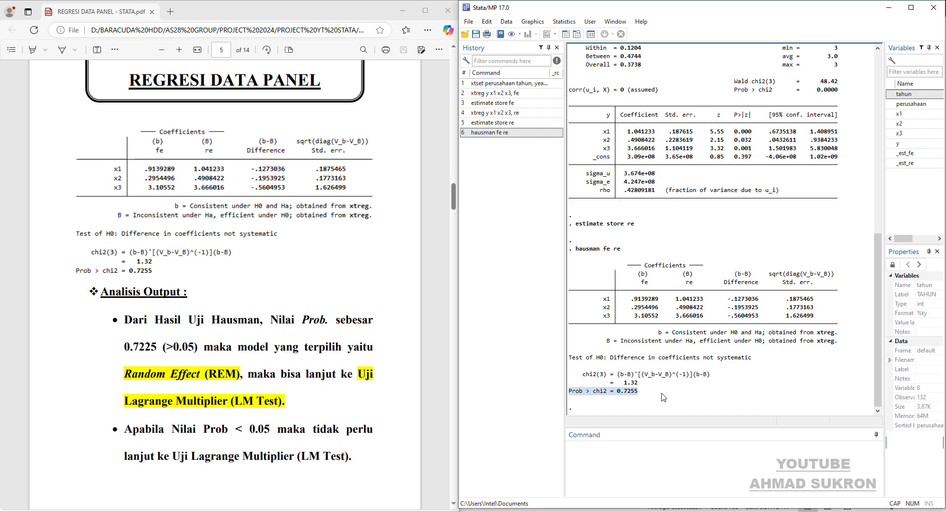
Copy the Lagrange Multiplier commands "xtreg y x1 x2 x3, re" and "xttest0" from the Notepad command file and run them in Stata.
left_click(493, 466)
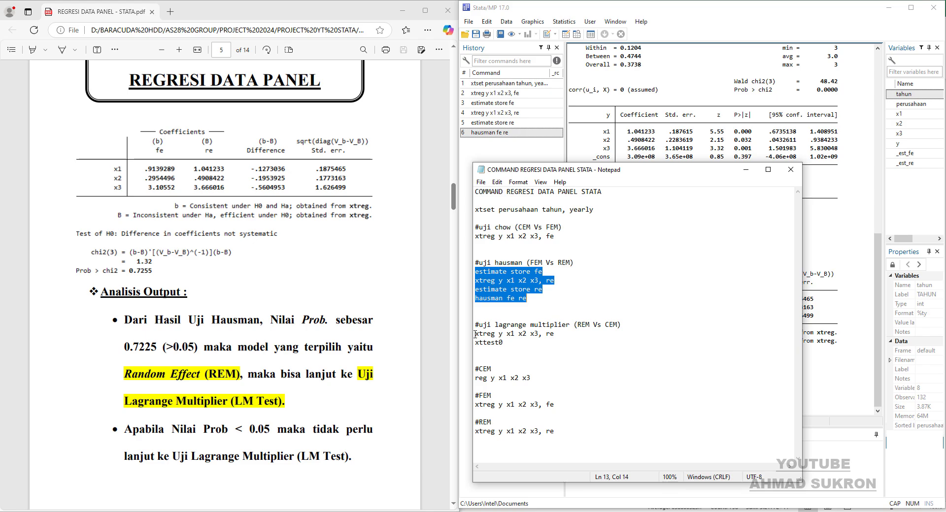
left_click_drag(474, 334, 546, 342)
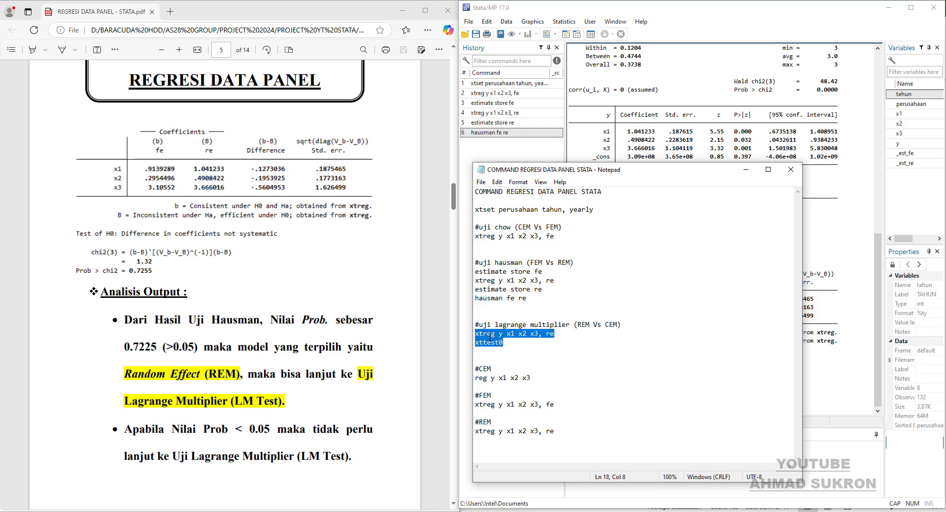
right_click(489, 336)
left_click(507, 370)
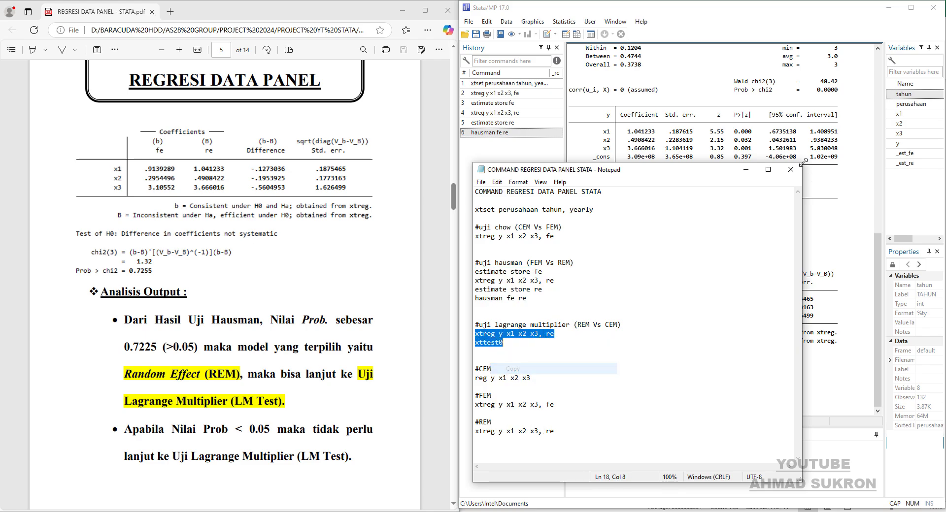
left_click(746, 174)
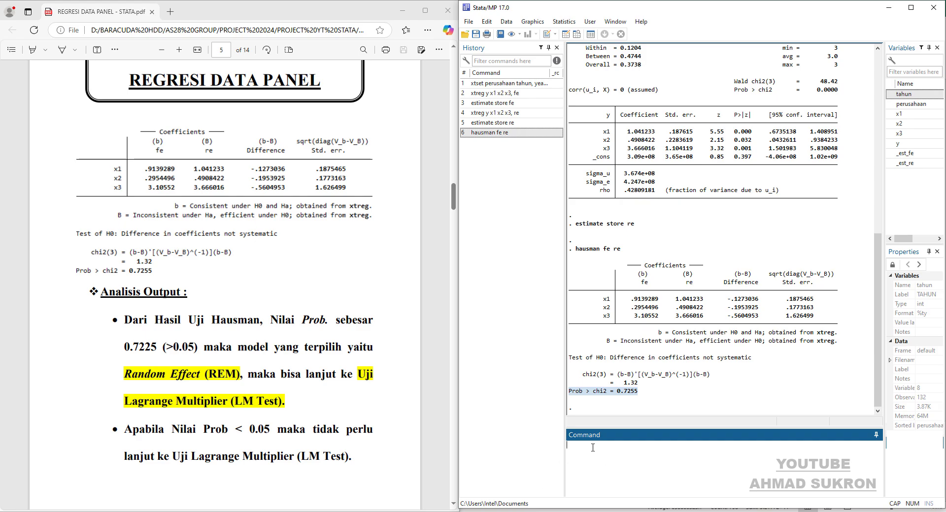
key("ctrl+v")
key("Return")
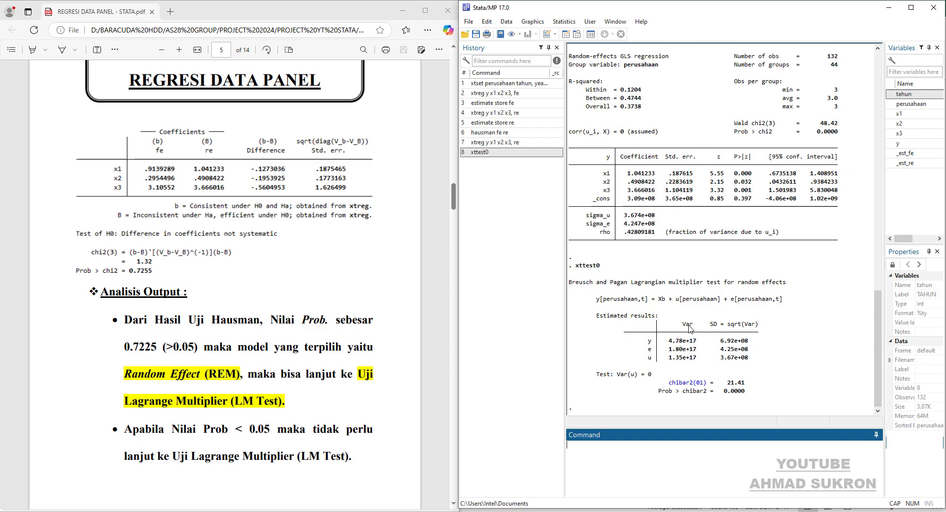
Read the PDF's Lagrange Multiplier test interpretation and mark the Prob > chibar2 line in the Stata output.
left_click(391, 432)
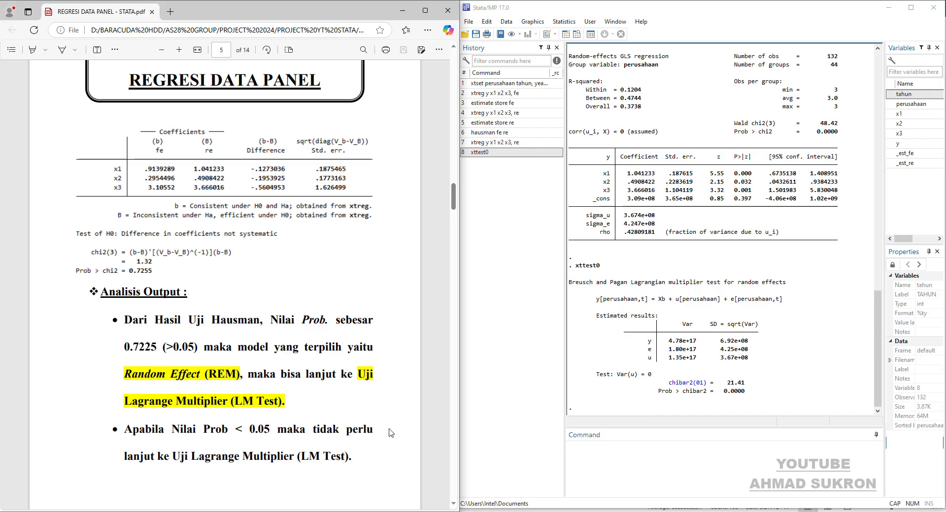
scroll(390, 432, "down", 10)
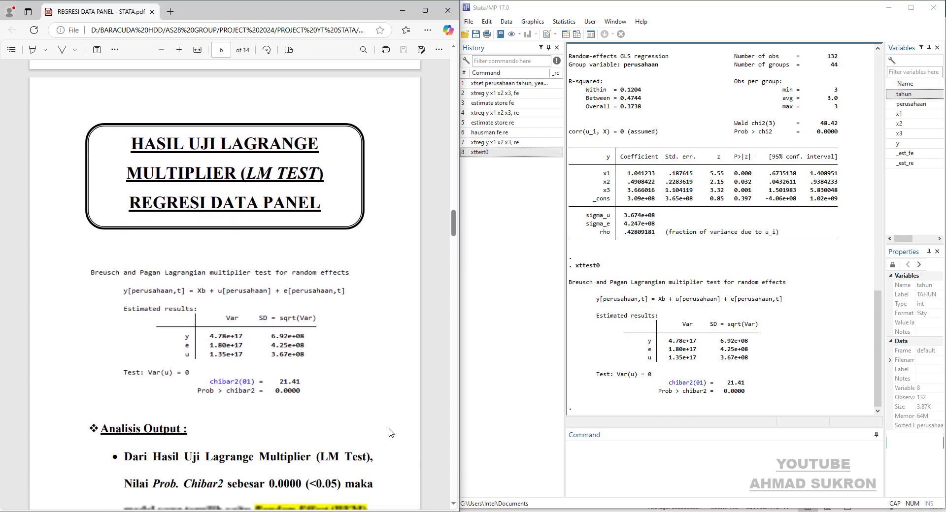
scroll(390, 432, "down", 2)
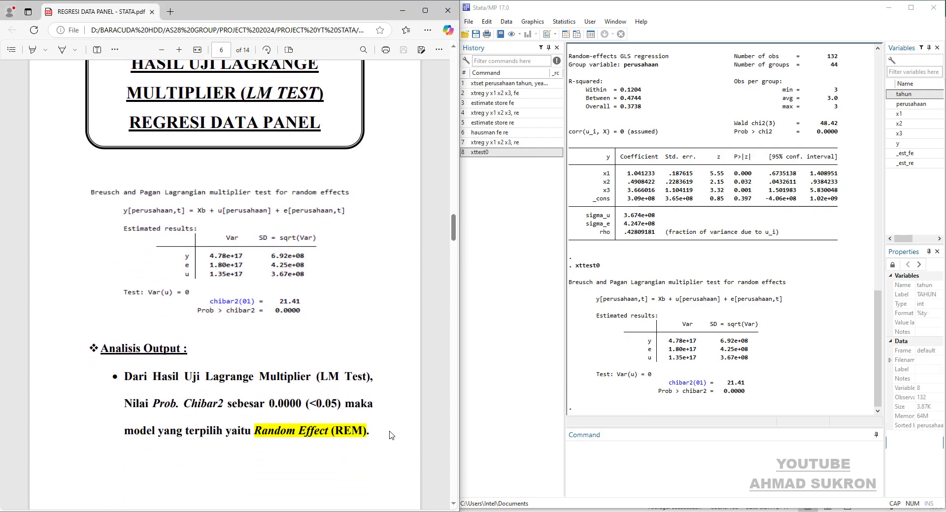
scroll(391, 436, "up", 1)
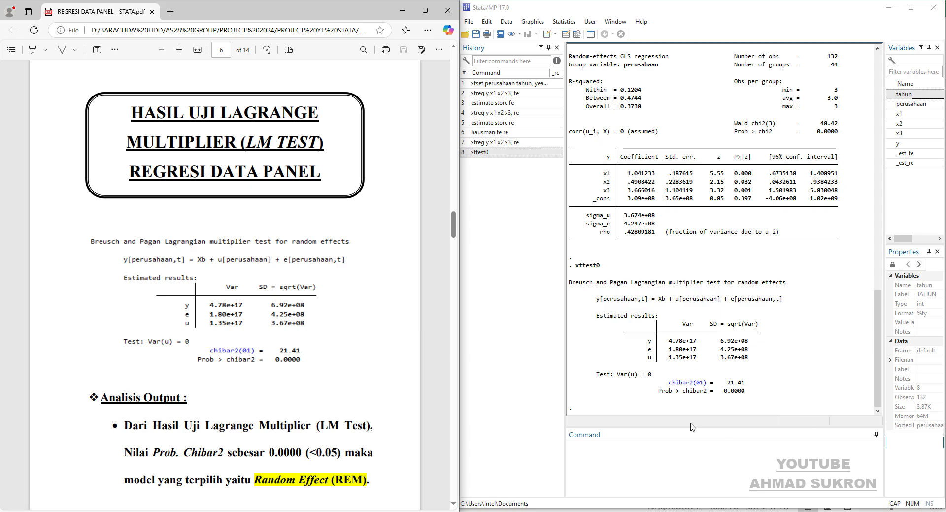
left_click_drag(660, 395, 748, 398)
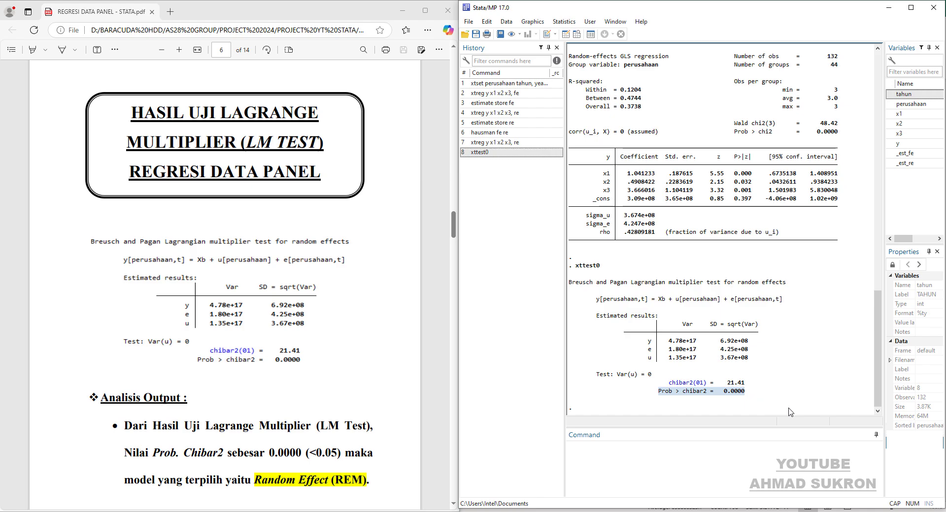
Review the PDF's recap table of model selection results and the note below it on the best model.
scroll(377, 442, "down", 5)
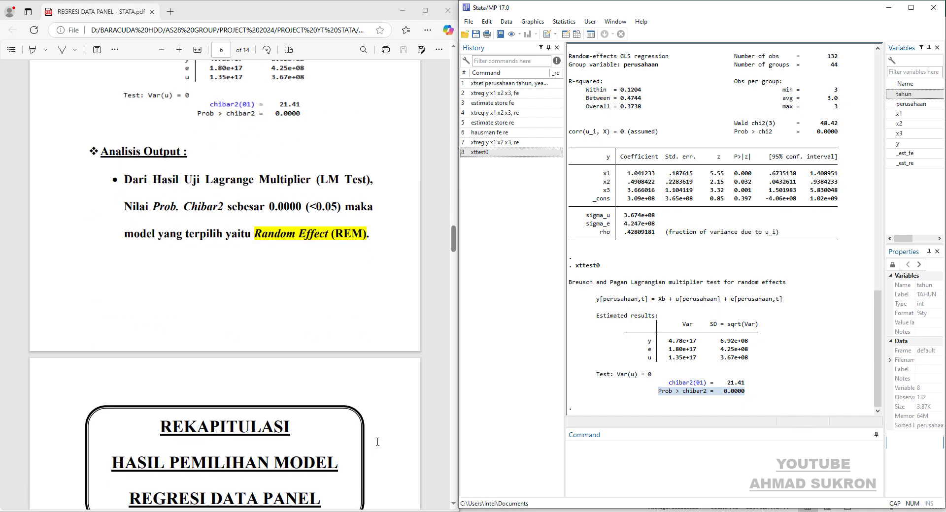
scroll(377, 442, "down", 4)
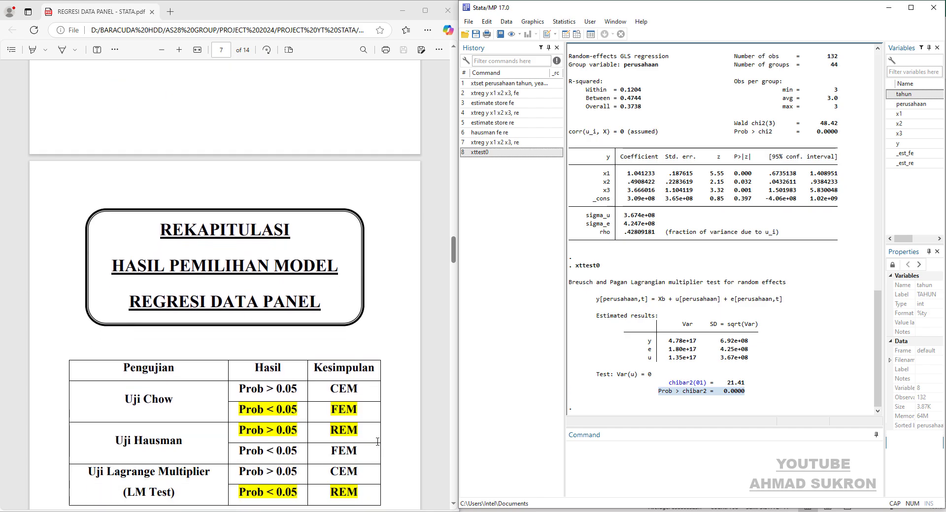
scroll(377, 442, "down", 3)
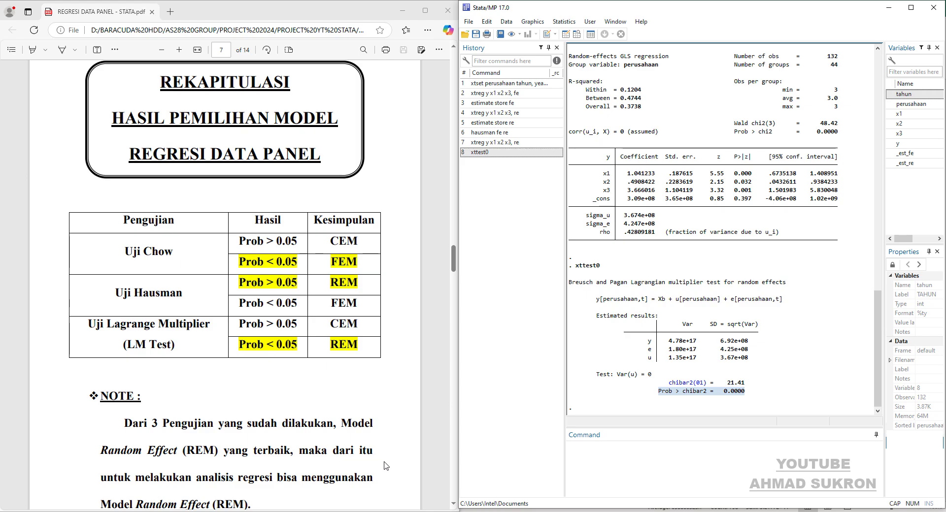
scroll(385, 466, "down", 2)
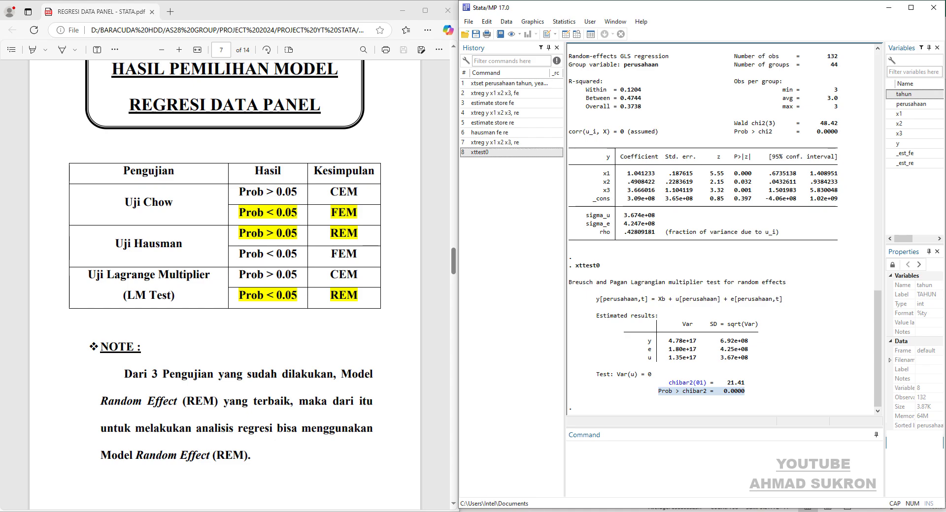
Copy the #REM command "xtreg y x1 x2 x3, re" from the Notepad command file and run it in Stata.
left_click(515, 470)
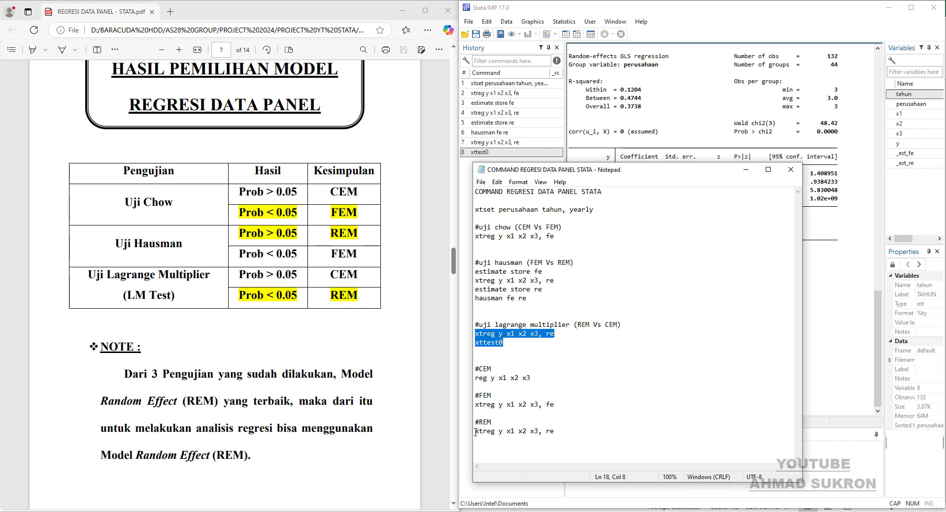
left_click_drag(475, 432, 556, 432)
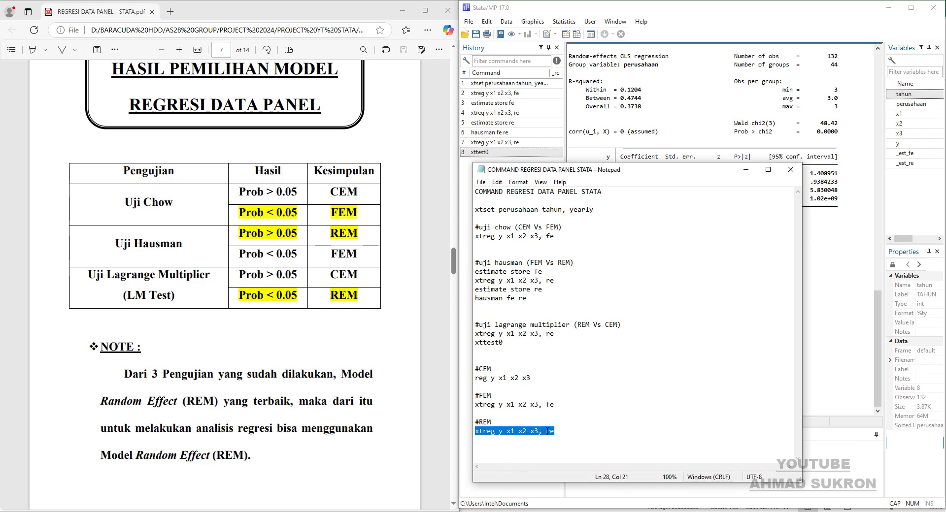
right_click(548, 432)
left_click(572, 313)
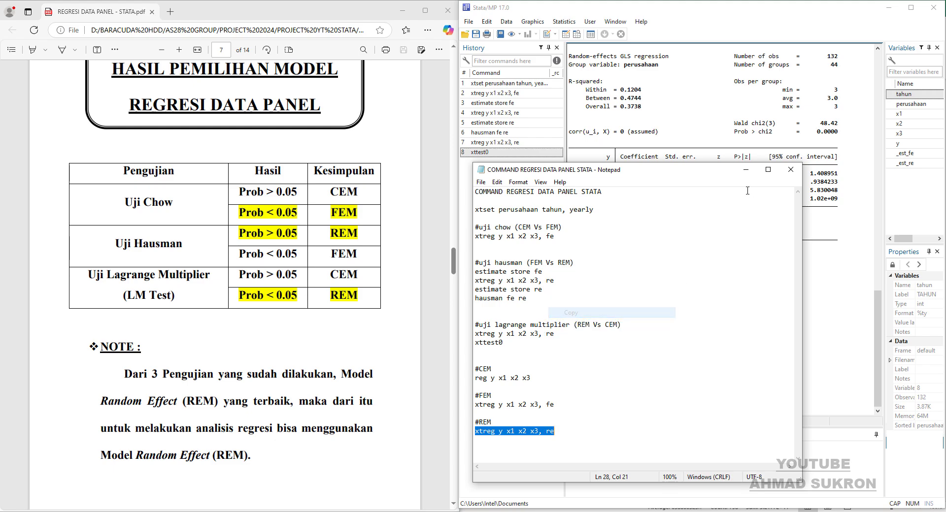
left_click(745, 170)
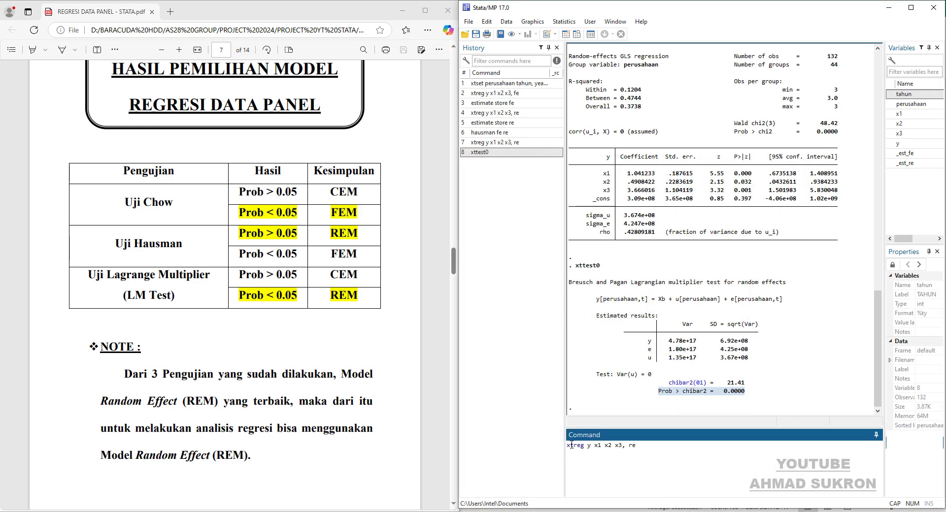
key("ctrl+v")
key("Return")
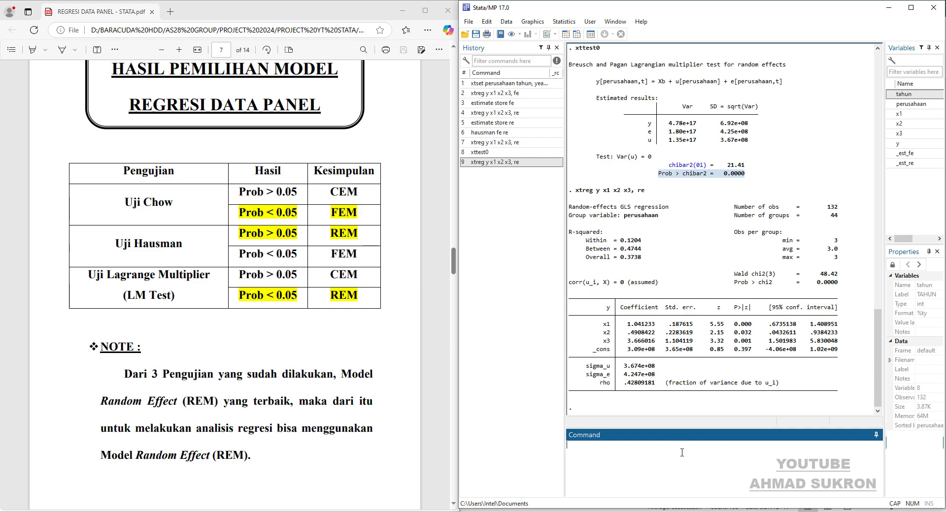
Find the PDF's analysis of the Random Effect output and mark the Wald chi2(3) line in Stata for the F test.
left_click(371, 444)
scroll(371, 445, "down", 10)
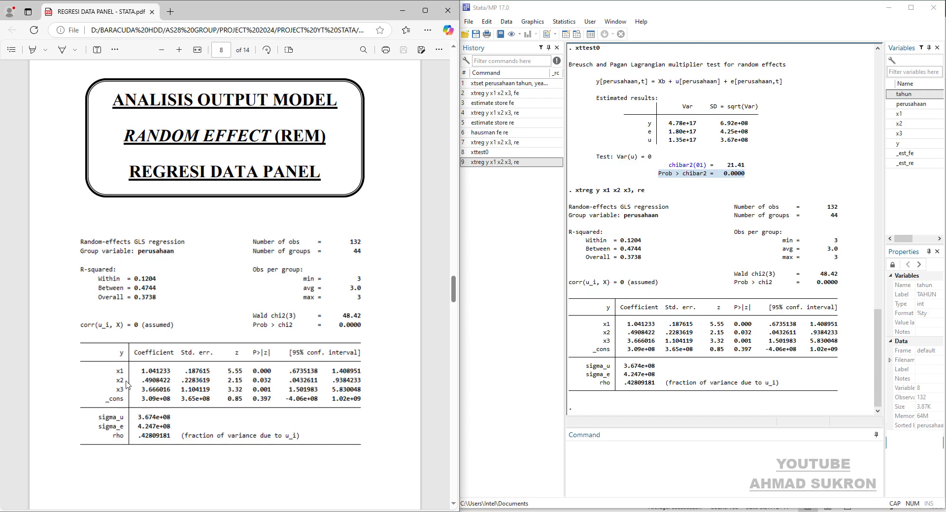
scroll(237, 363, "down", 10)
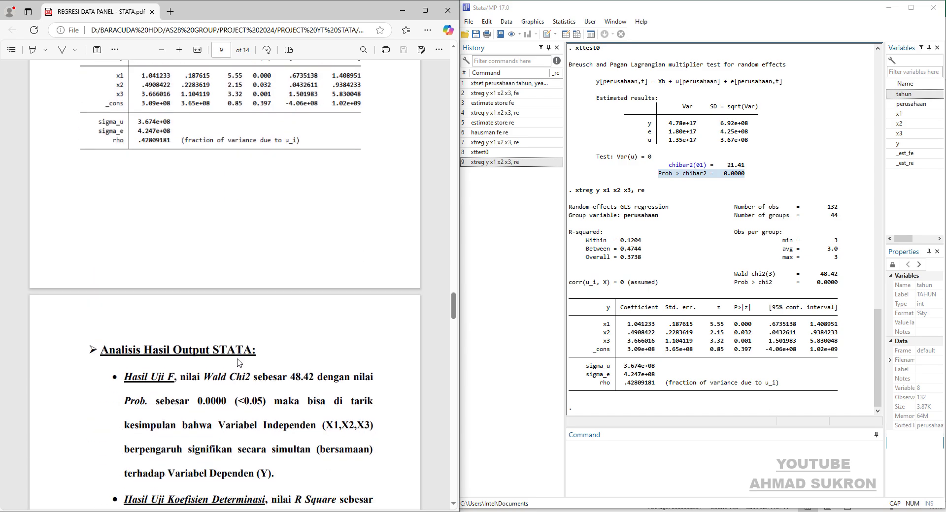
scroll(236, 363, "down", 3)
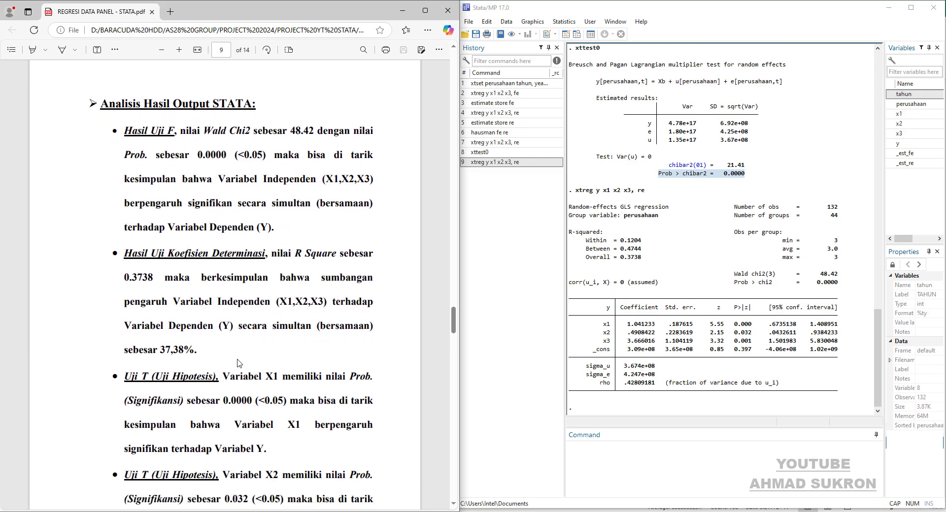
scroll(237, 363, "down", 1)
scroll(237, 363, "up", 1)
left_click_drag(734, 274, 840, 276)
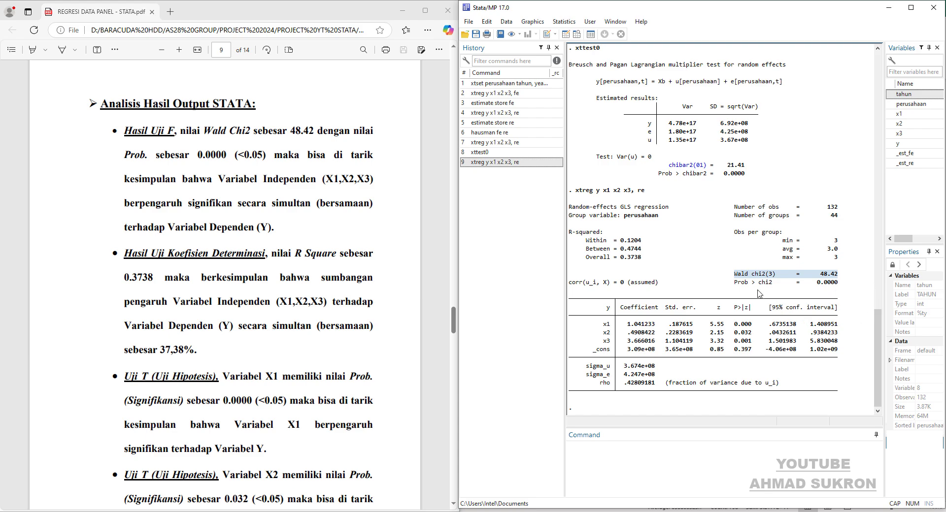
Mark the Prob > chi2 line for the F test and the Overall R-squared line for the determination coefficient in the Random Effect output.
left_click_drag(737, 287, 841, 287)
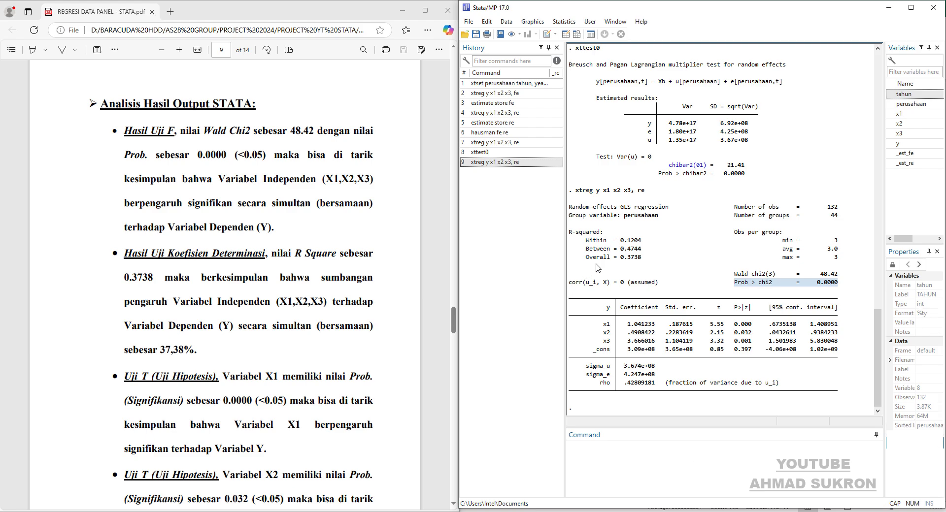
left_click_drag(583, 257, 648, 259)
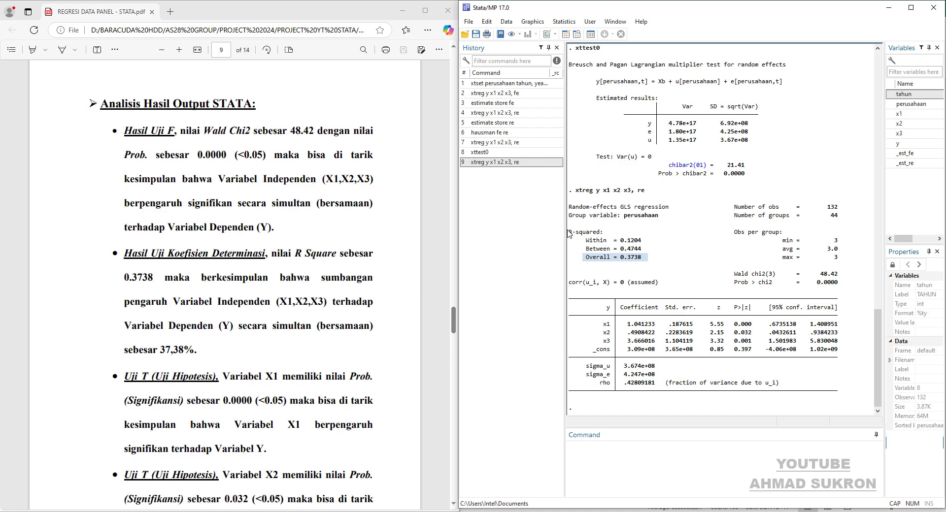
left_click_drag(568, 232, 645, 264)
Read the PDF's T test interpretations and mark the P>|z| values of x1, x2 and x3 in the Stata coefficient table.
scroll(194, 385, "down", 2)
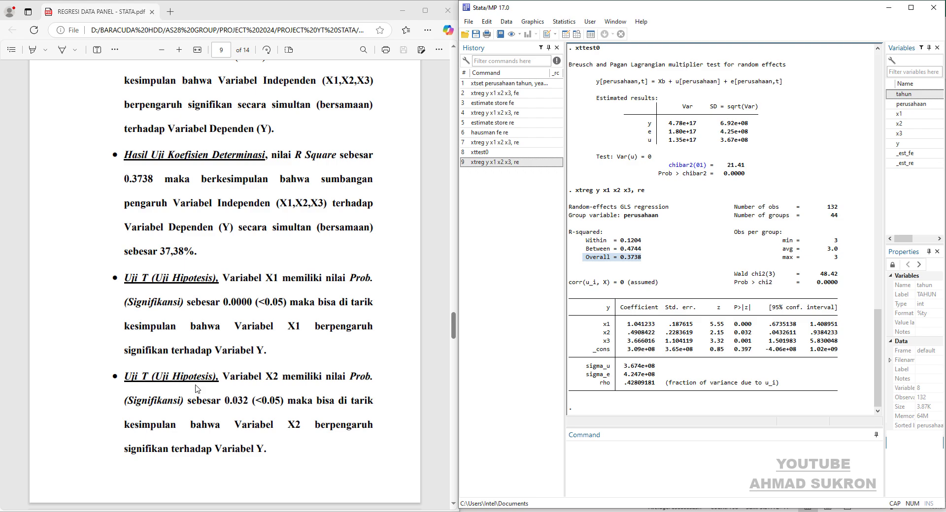
scroll(196, 390, "down", 1)
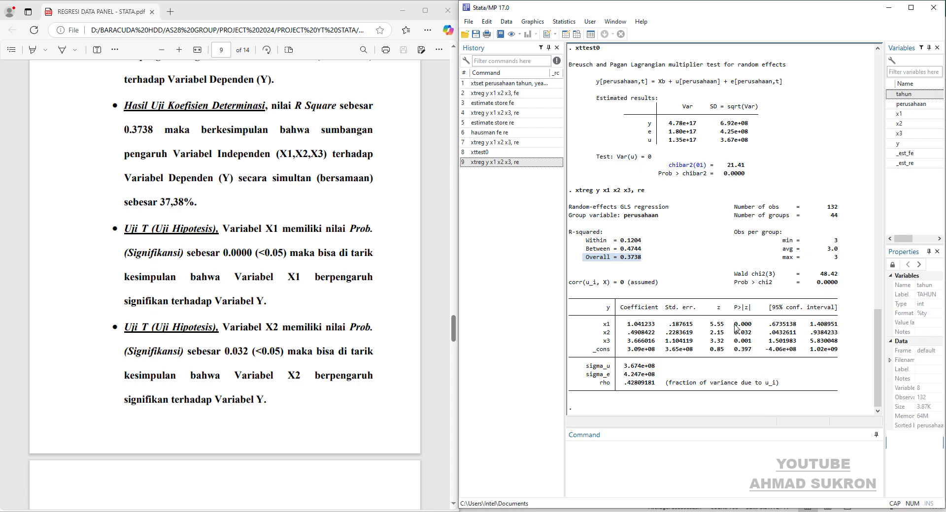
left_click_drag(733, 324, 752, 327)
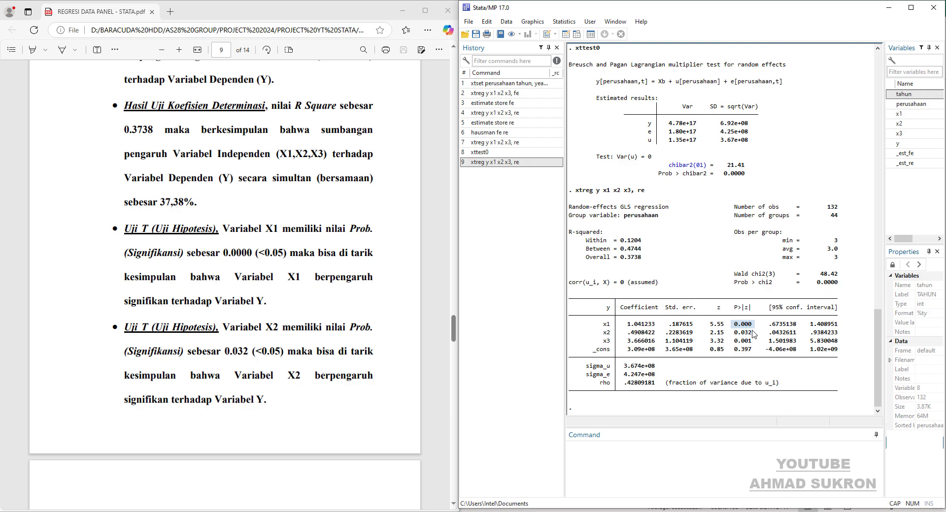
left_click_drag(733, 332, 749, 333)
scroll(280, 430, "down", 4)
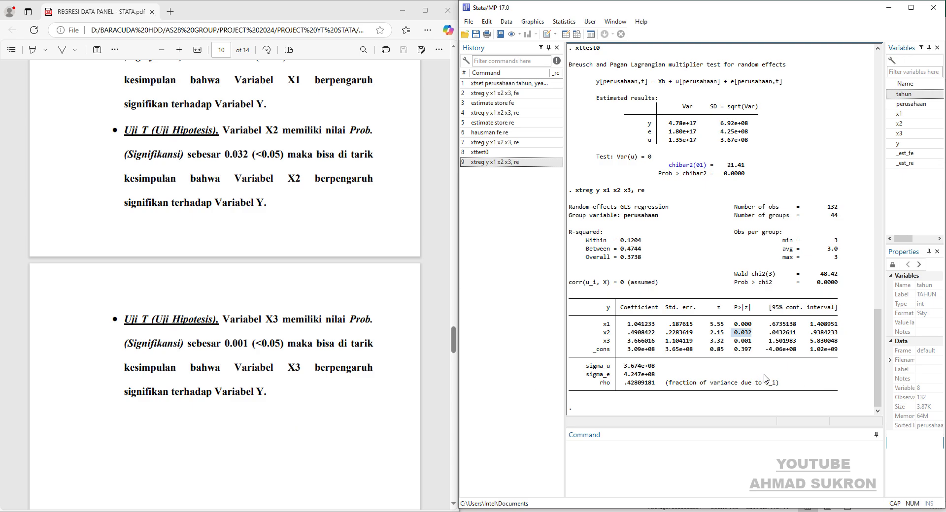
left_click_drag(734, 341, 752, 341)
Find and mark the regression equation in the PDF's Random Effect model section, and mark the matching _cons and x1 coefficients in Stata.
scroll(391, 434, "down", 10)
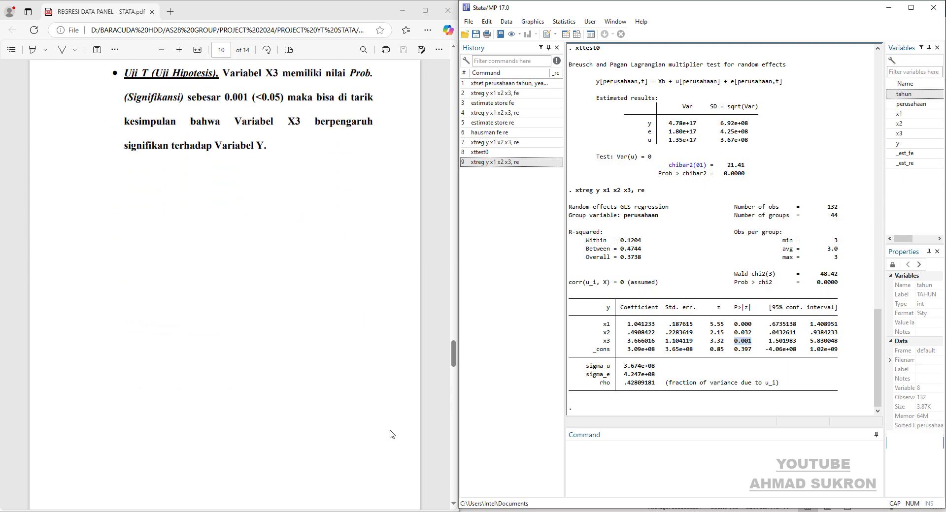
scroll(391, 434, "down", 5)
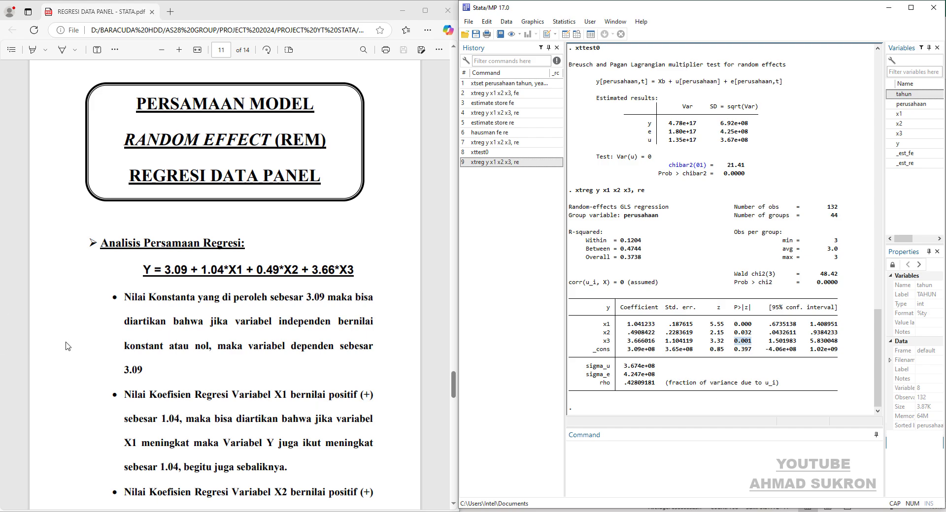
left_click_drag(143, 270, 358, 271)
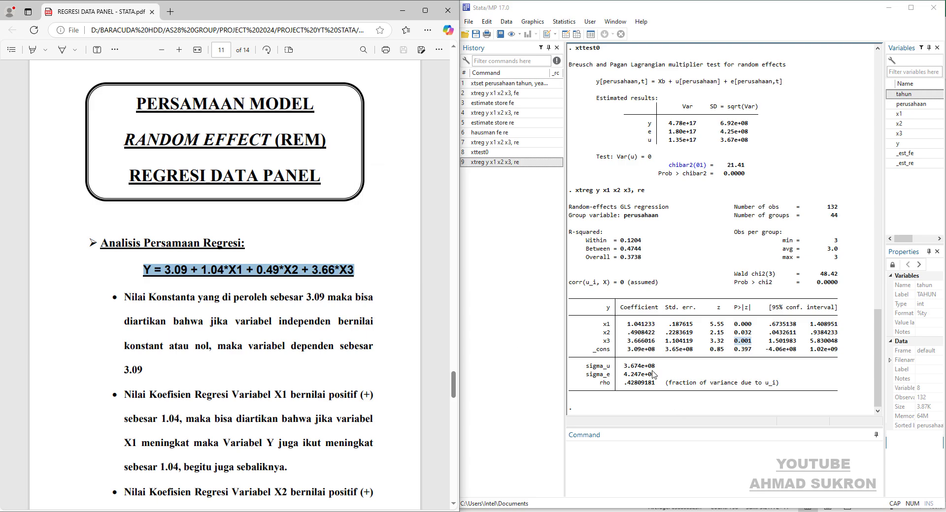
left_click_drag(623, 350, 656, 342)
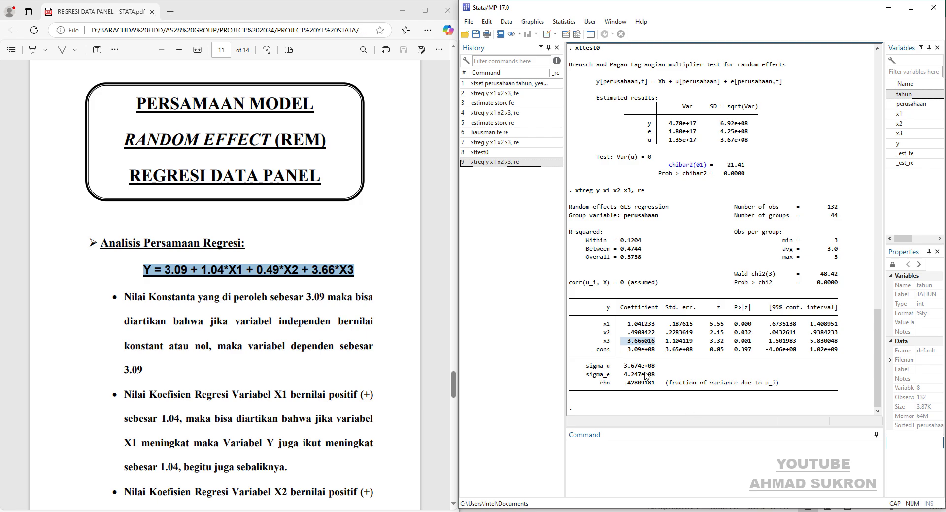
left_click_drag(625, 350, 653, 352)
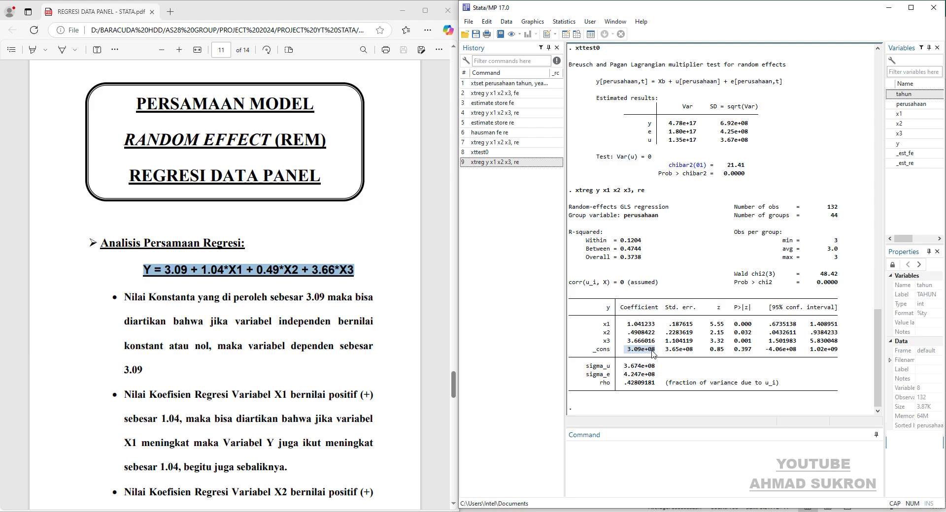
left_click_drag(627, 324, 654, 325)
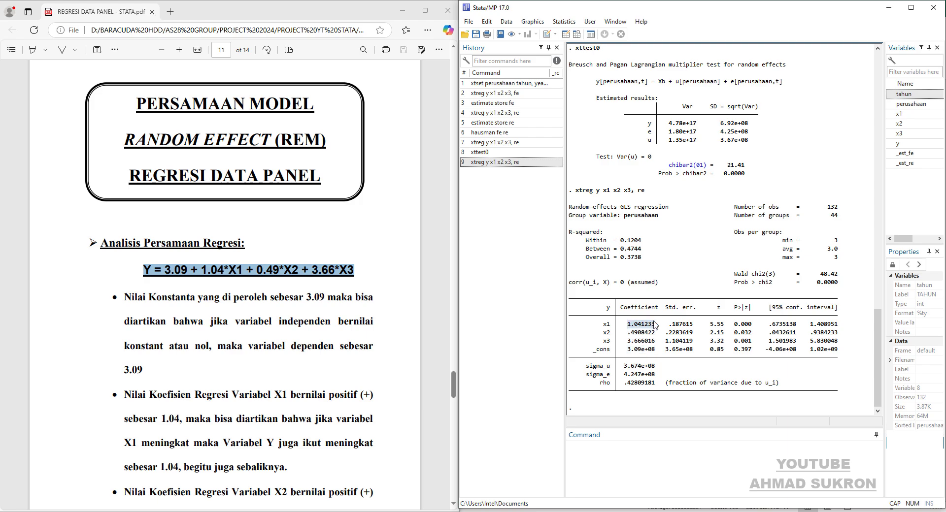
left_click_drag(655, 325, 657, 328)
Read the PDF's interpretation of the X2 and X3 regression coefficients and mark both coefficients in the Stata output.
scroll(357, 413, "down", 6)
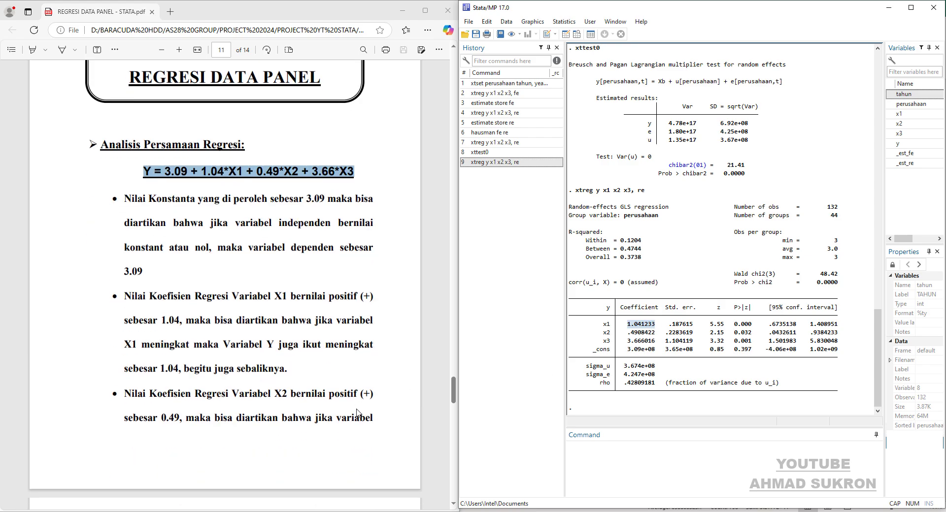
scroll(358, 413, "down", 1)
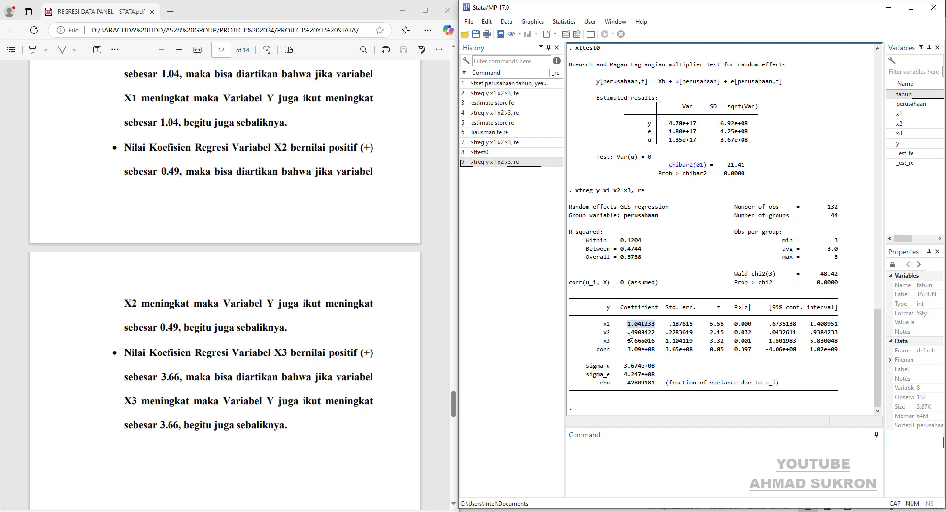
left_click_drag(626, 335, 653, 335)
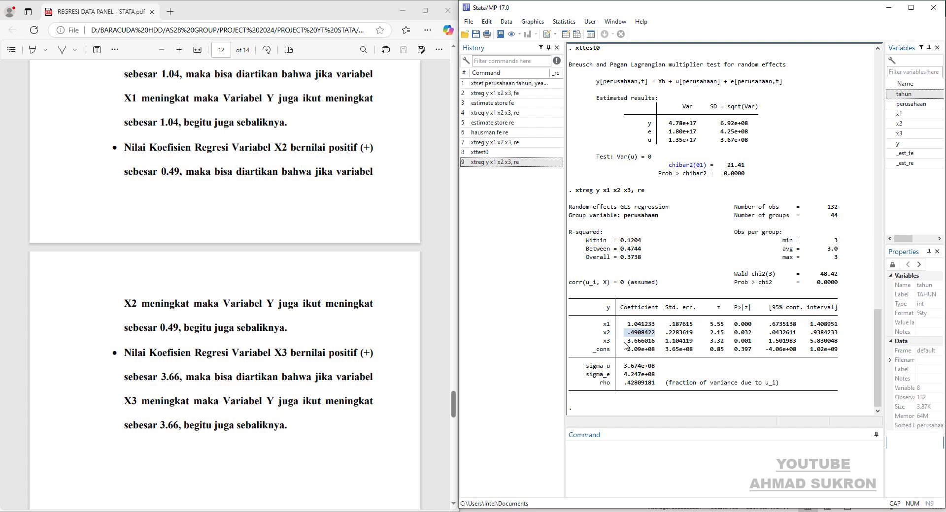
left_click_drag(624, 343, 652, 343)
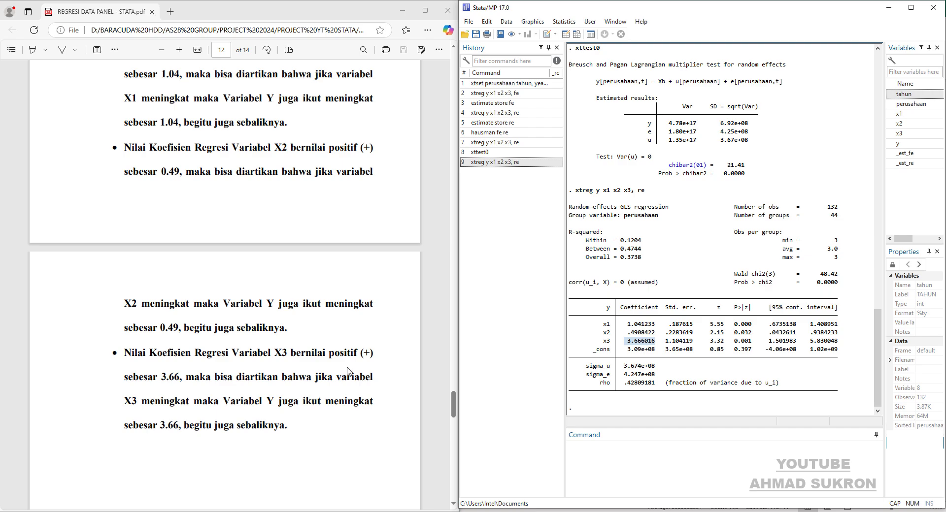
Review the PDF's list of Stata panel regression commands and bring up the matching Notepad command file.
scroll(348, 368, "down", 1)
scroll(348, 368, "down", 10)
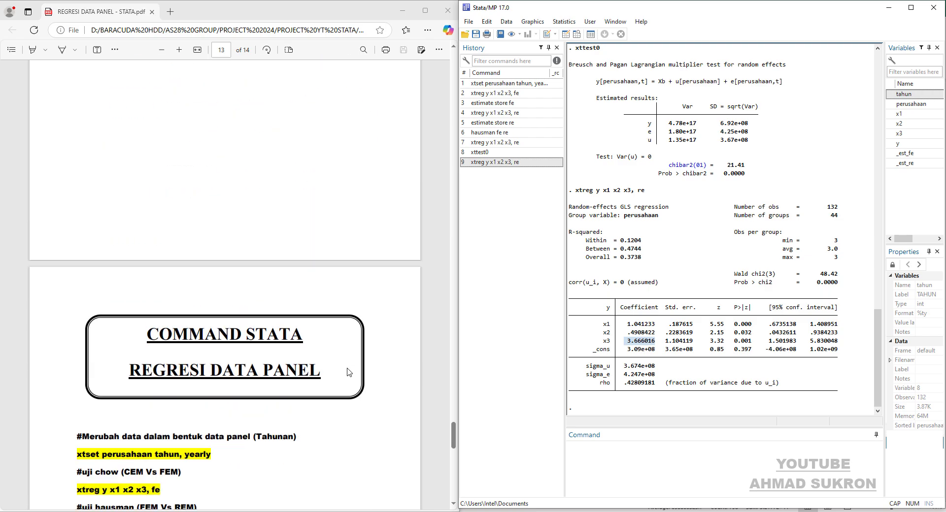
scroll(349, 373, "down", 3)
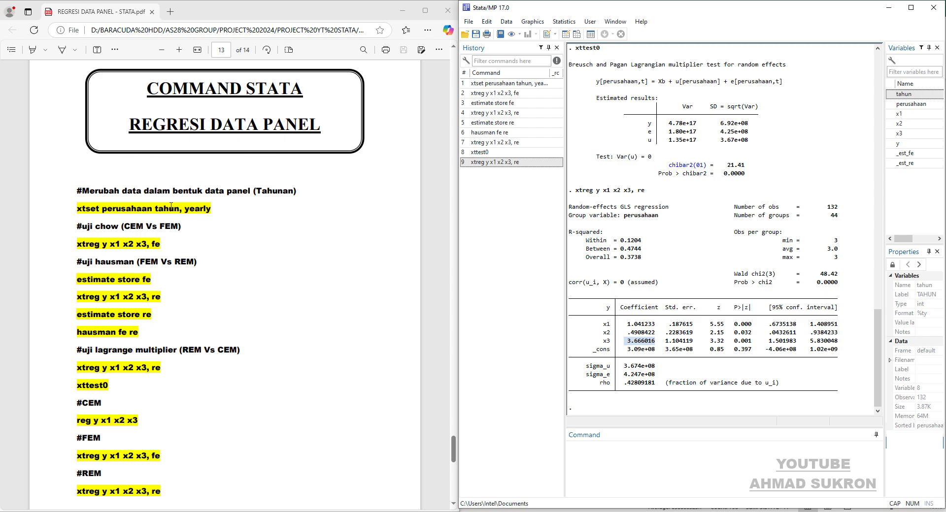
scroll(153, 263, "down", 1)
scroll(92, 232, "up", 1)
mouse_move(493, 511)
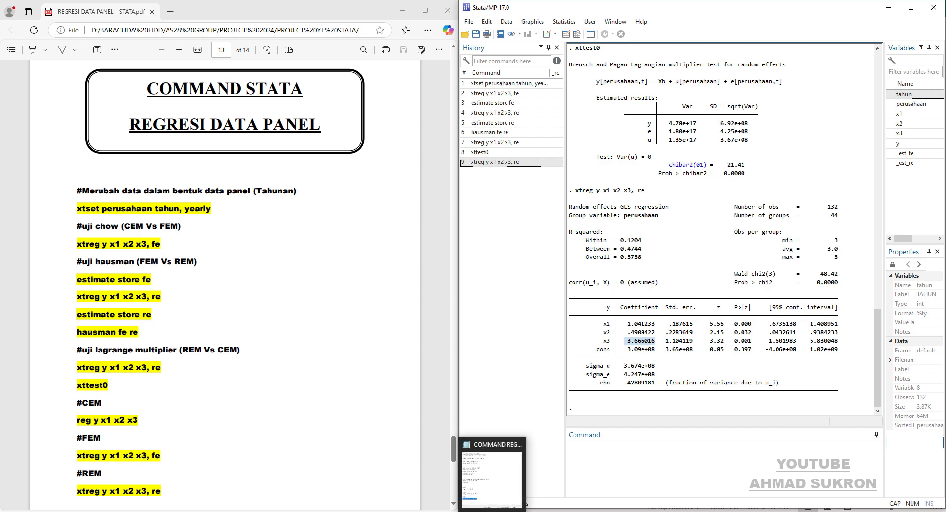
left_click(493, 480)
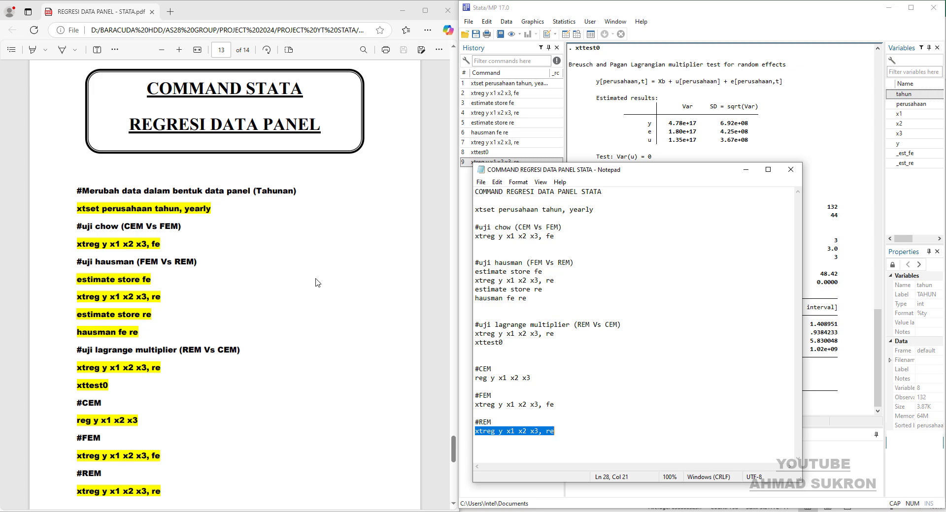
Review the PDF's final table pairing each analysis with its Stata command, and minimize the Notepad command file.
scroll(317, 283, "down", 3)
scroll(317, 284, "down", 5)
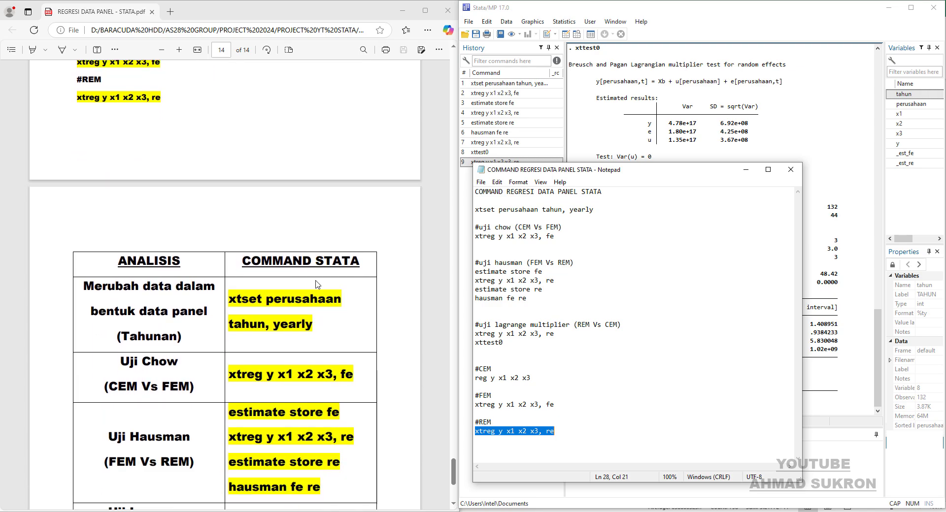
scroll(317, 284, "down", 2)
scroll(317, 285, "down", 1)
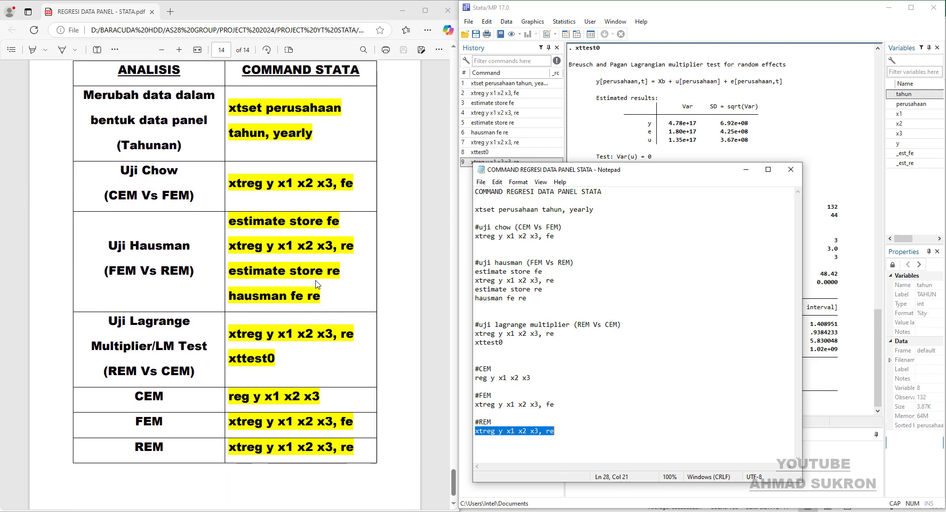
scroll(317, 284, "up", 1)
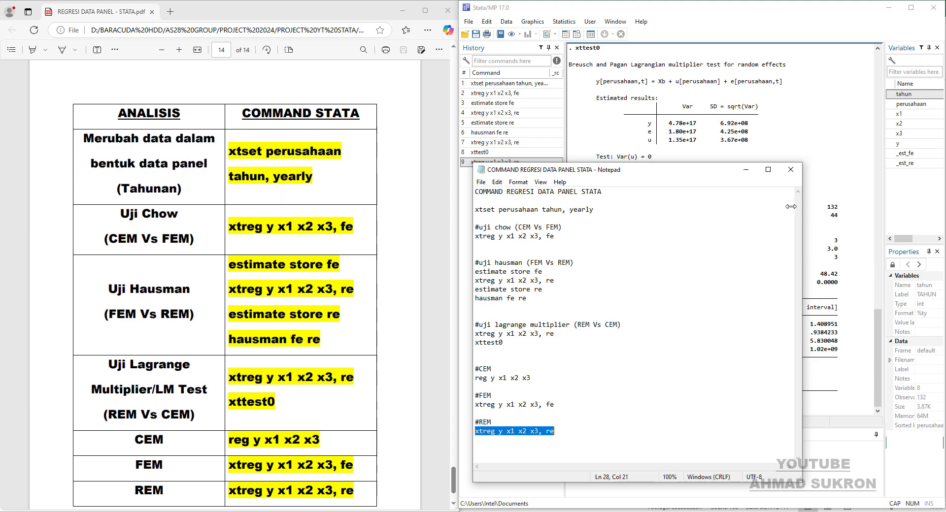
left_click(746, 170)
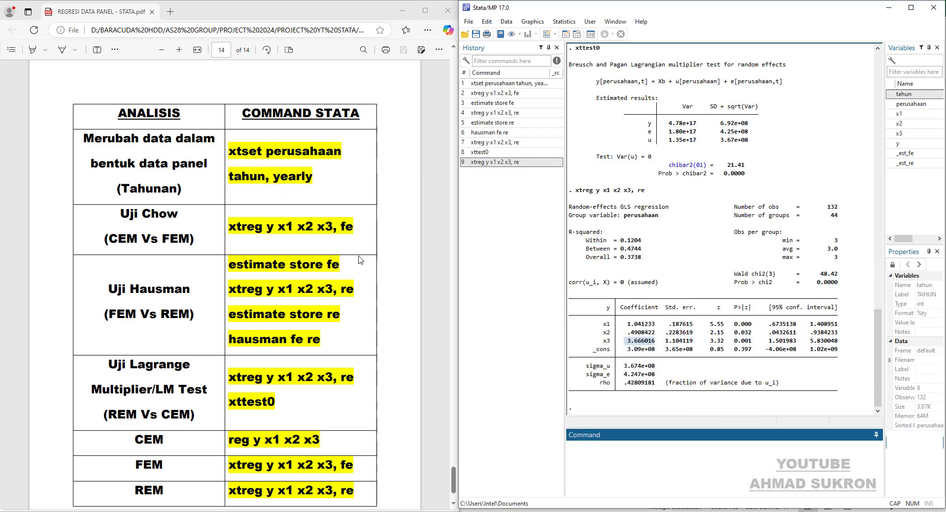